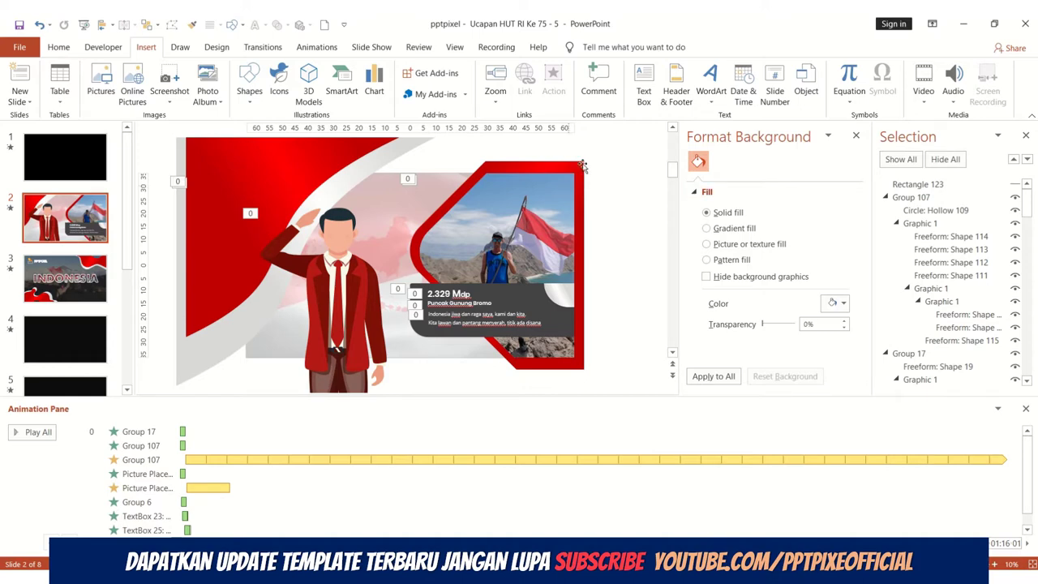
Play slide 2's animations, then switch to slide 3, the INDONESIA title slide, and play its animations.
click(11, 210)
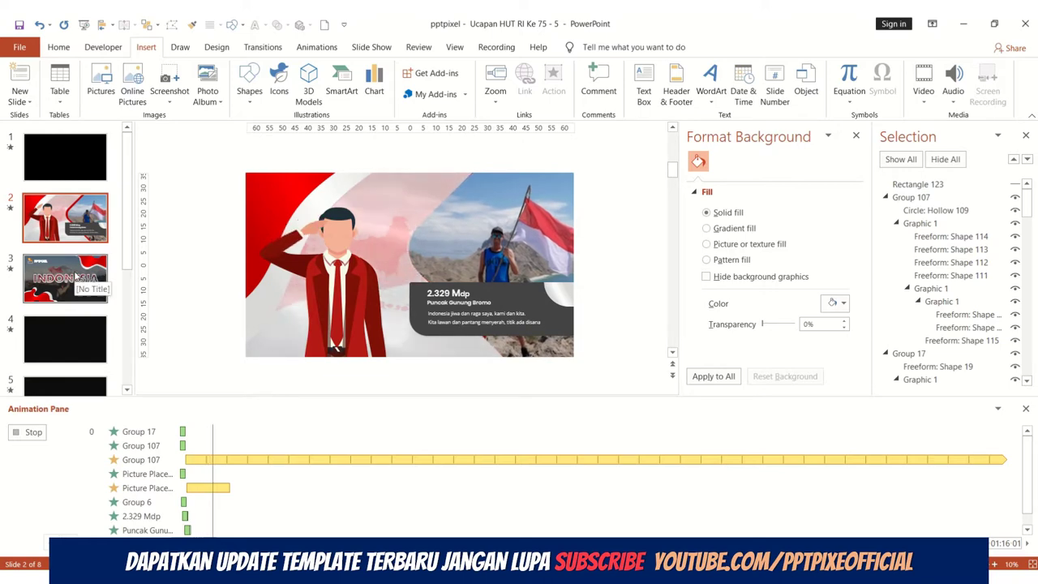
click(11, 271)
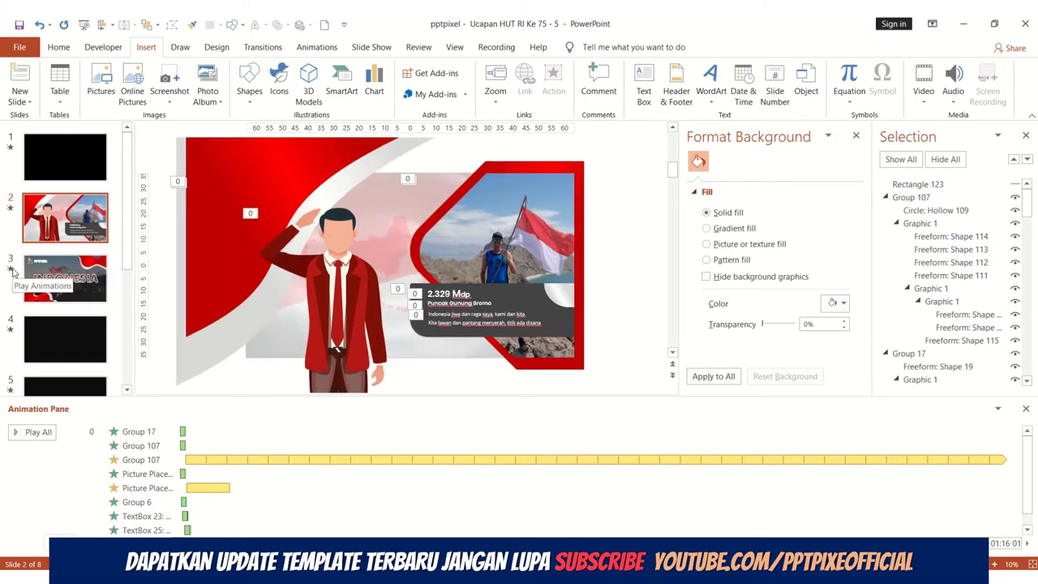
click(11, 271)
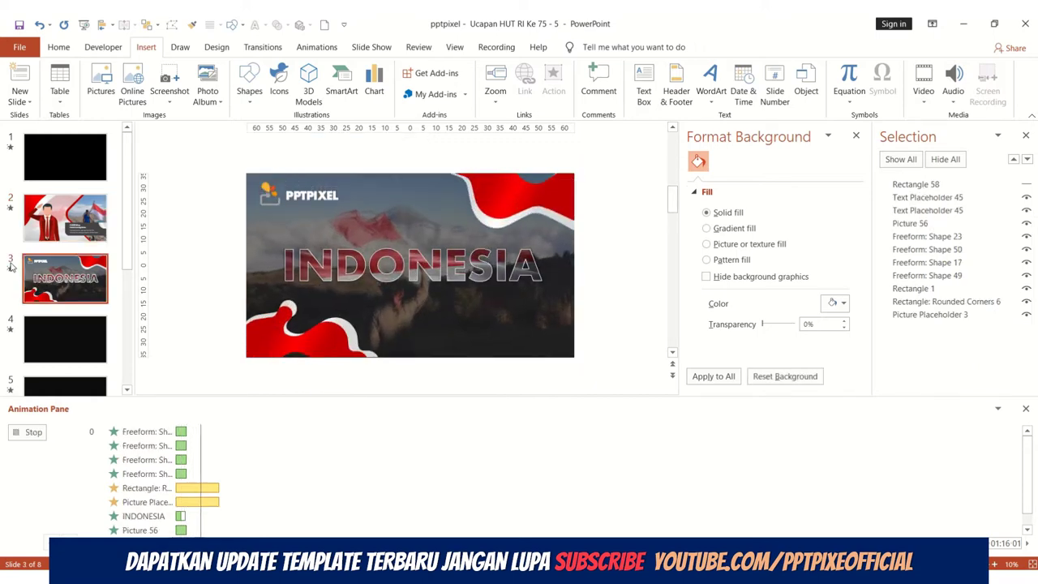
Try retyping the PPTPIXEL brand text, then undo it back to PPTPIXEL.
click(312, 194)
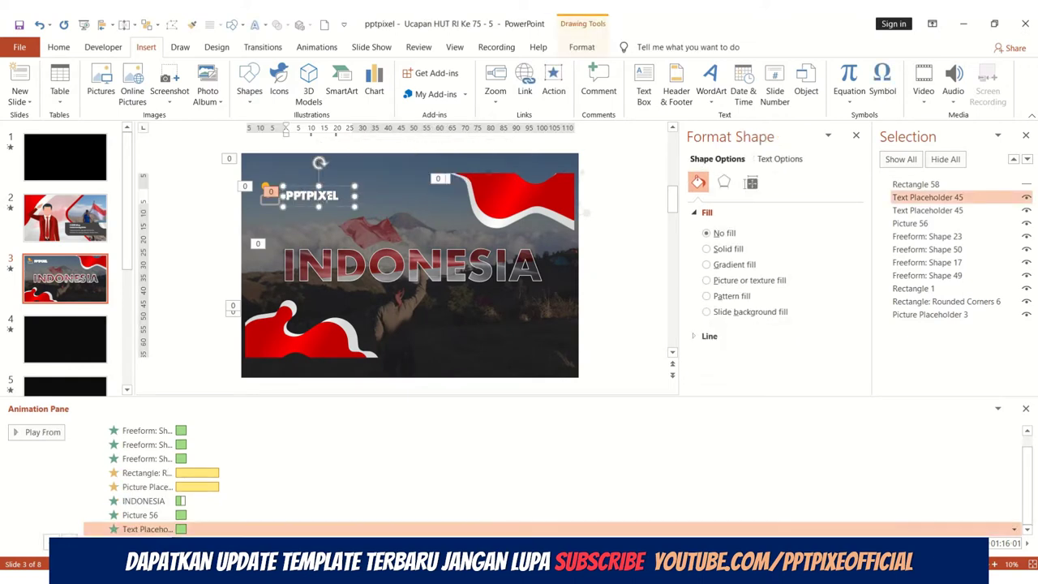
double_click(297, 197)
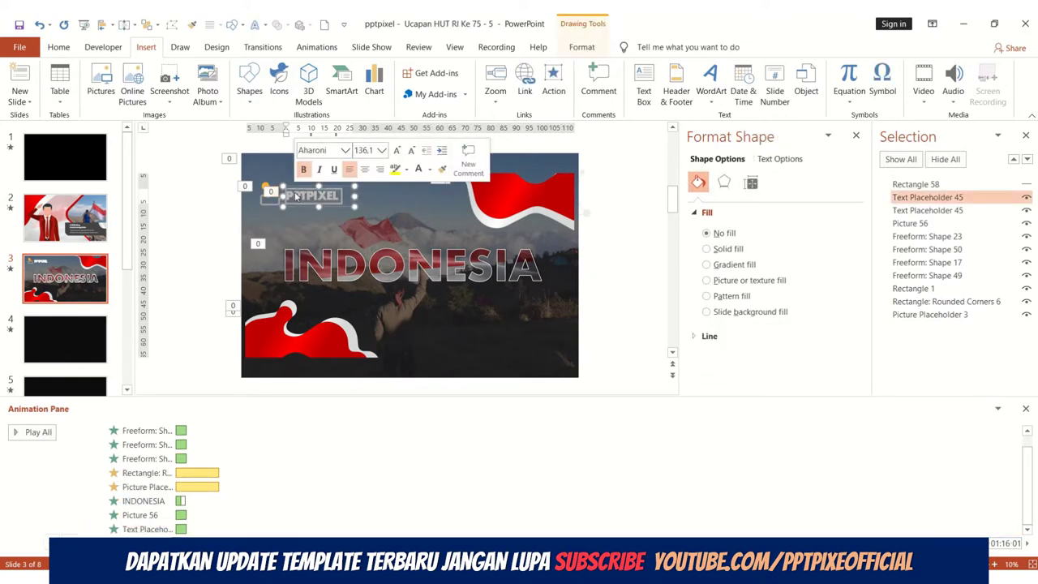
text(Lago anda)
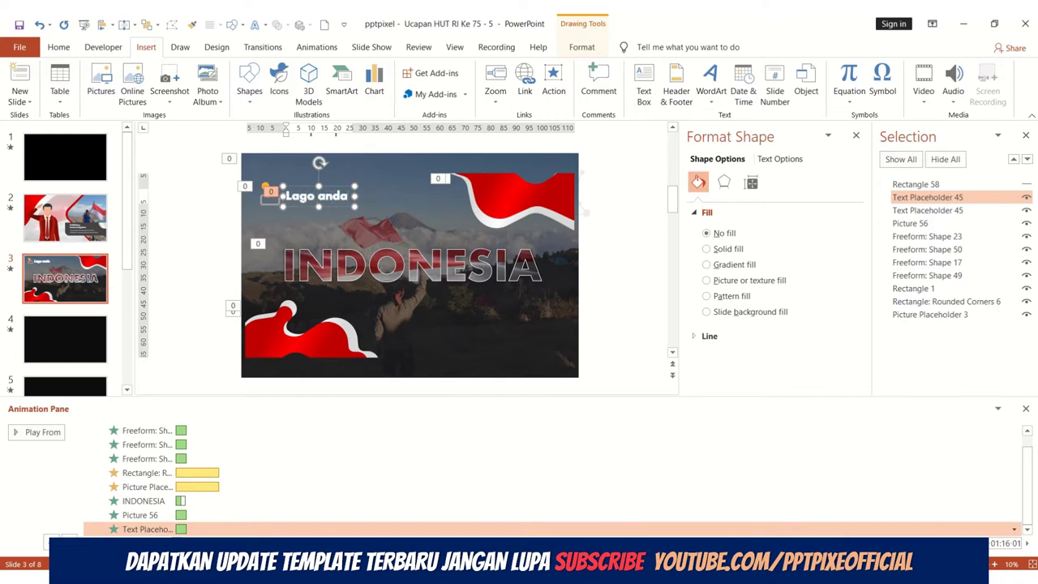
key(ctrl+z)
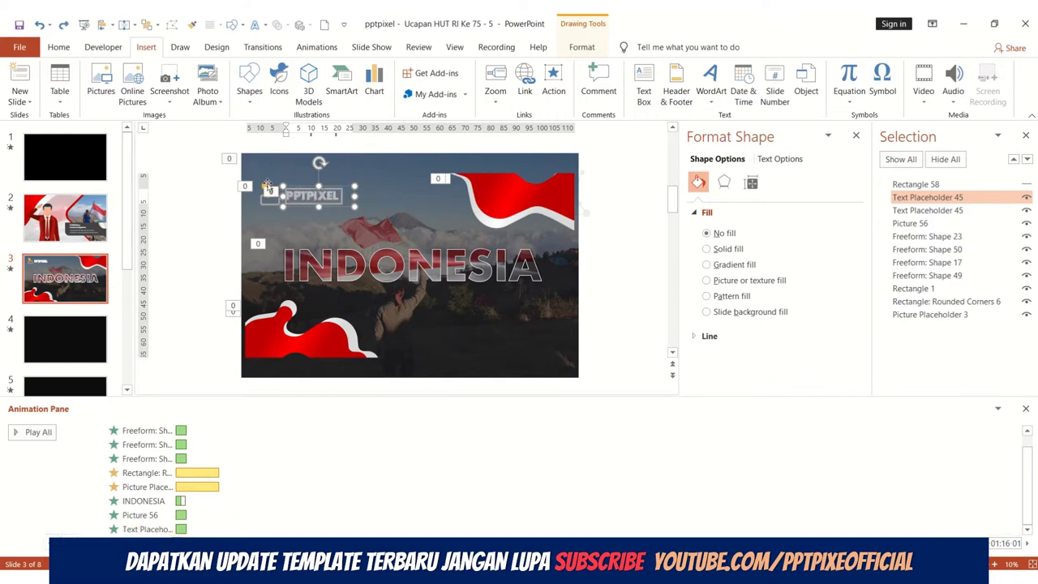
Swap the small logo for LOGO BESAR from D:\LOGO and nudge it beside PPTPIXEL.
click(266, 184)
right_click(267, 184)
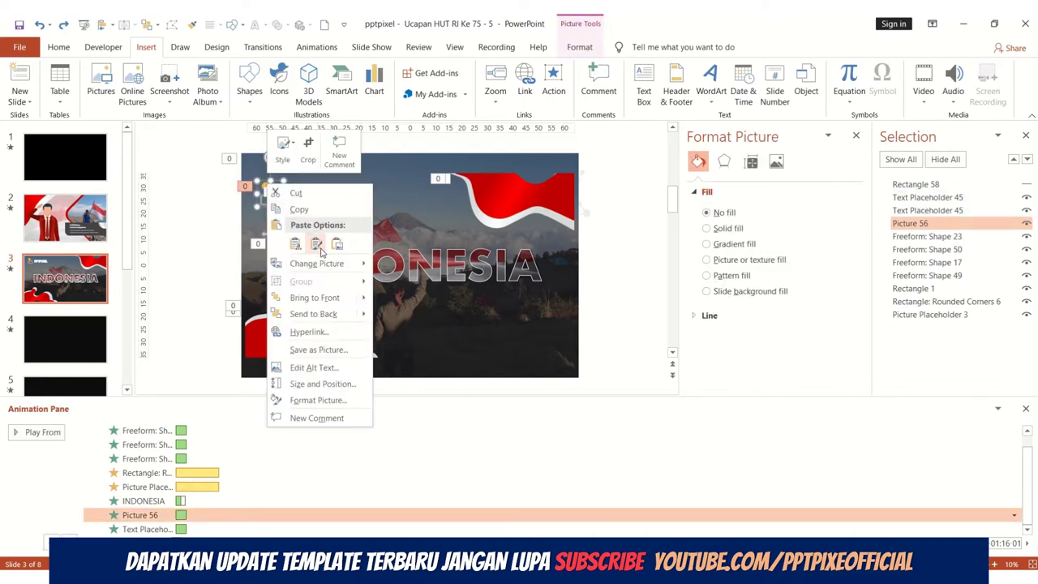
mouse_move(339, 267)
click(404, 265)
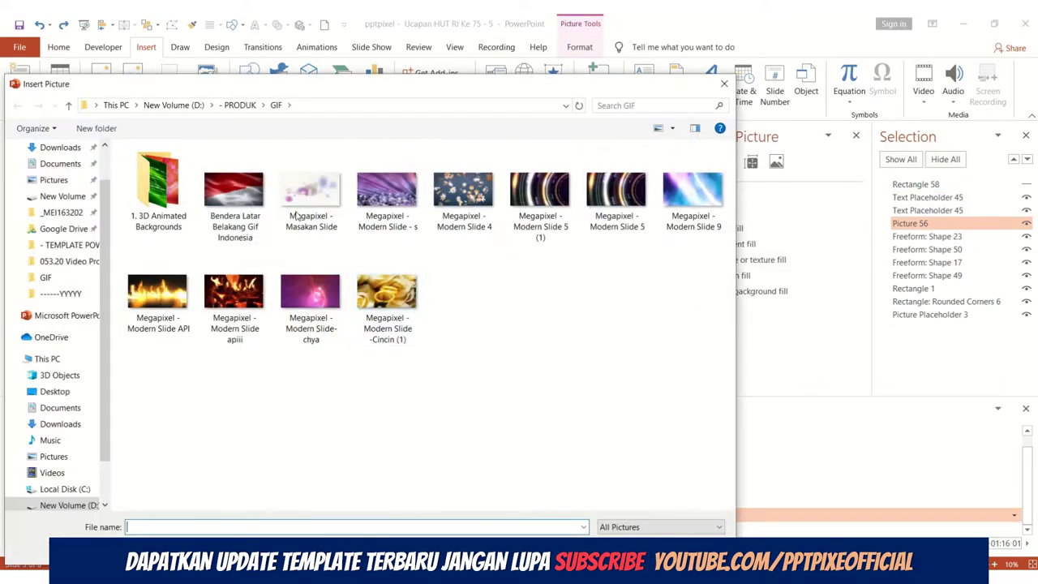
scroll(69, 377, down, 1)
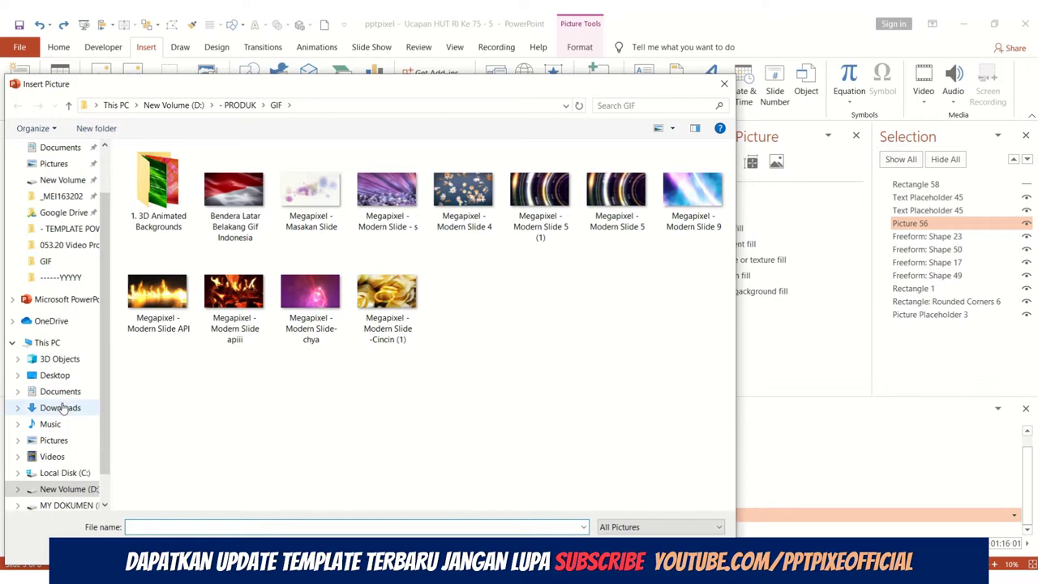
click(71, 489)
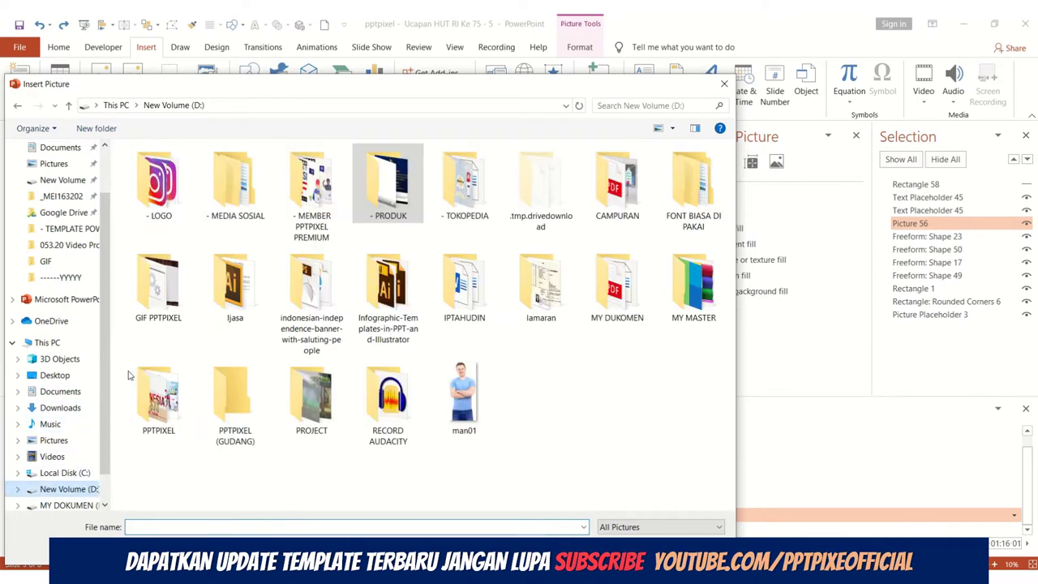
double_click(166, 174)
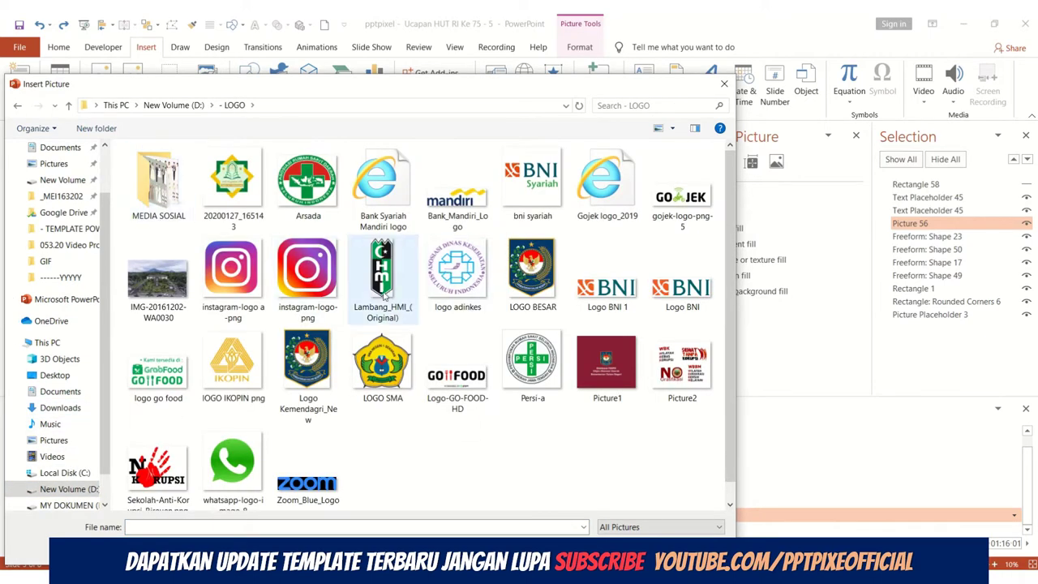
double_click(532, 267)
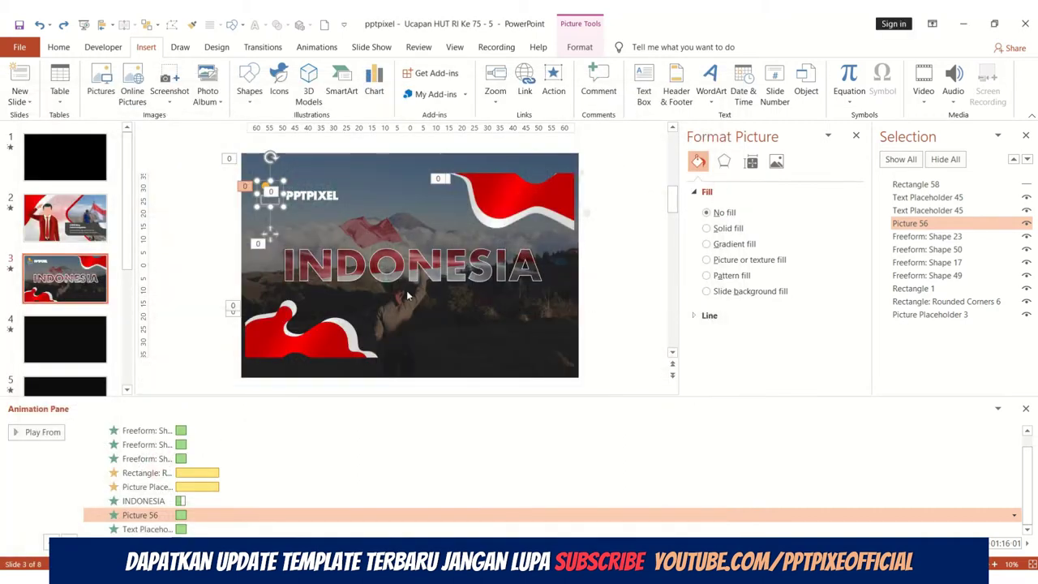
drag(239, 174, 280, 203)
Change the brand text to OTDA and give it Very Loose character spacing.
click(307, 197)
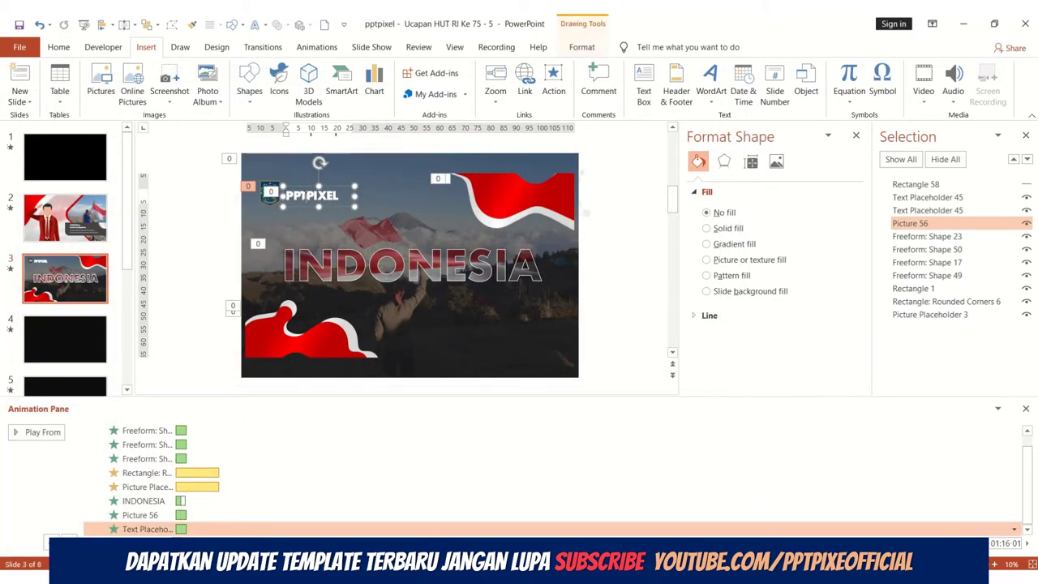
click(146, 529)
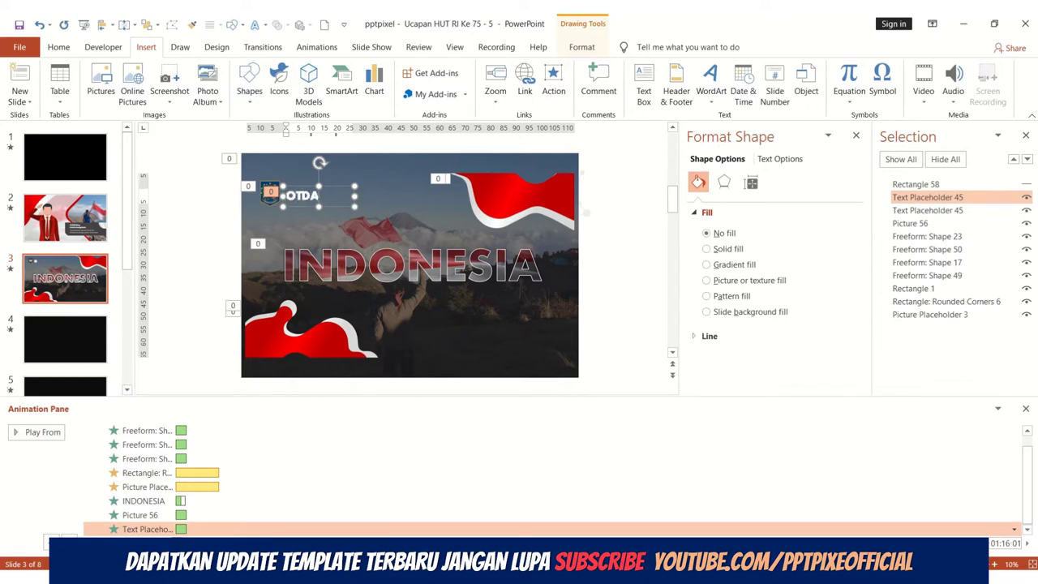
click(212, 226)
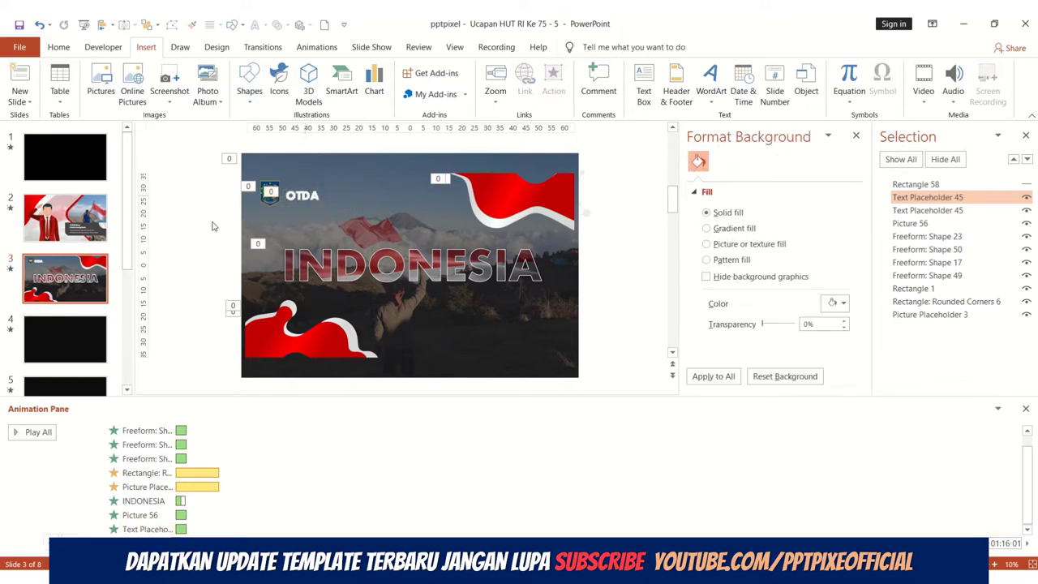
click(301, 195)
click(59, 46)
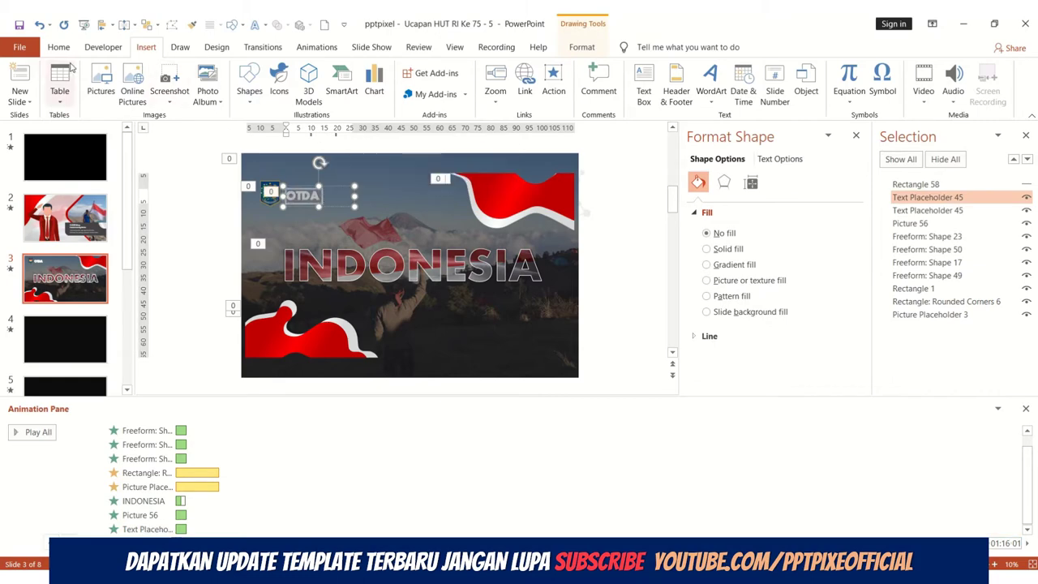
click(301, 96)
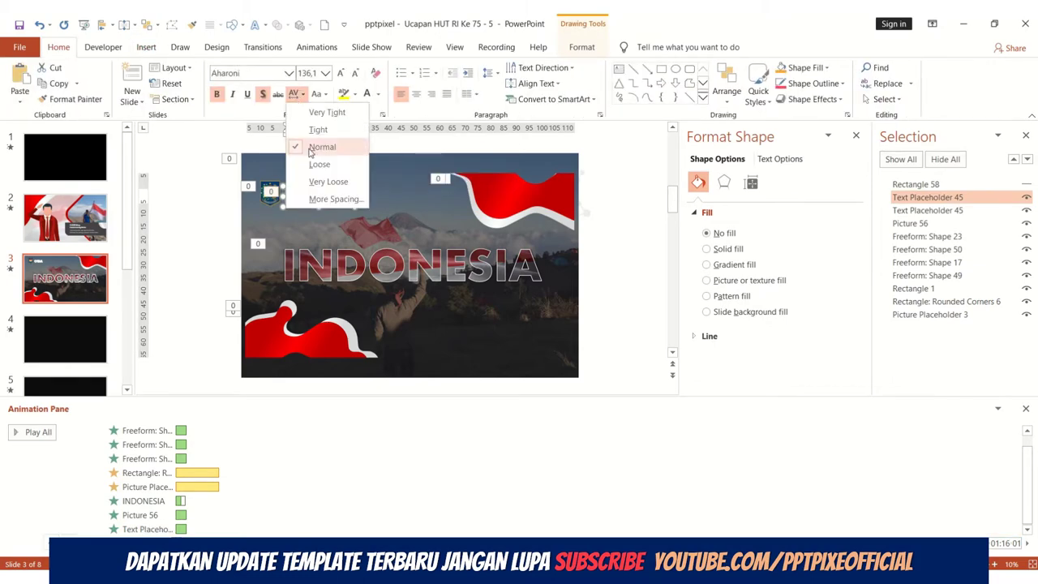
click(316, 181)
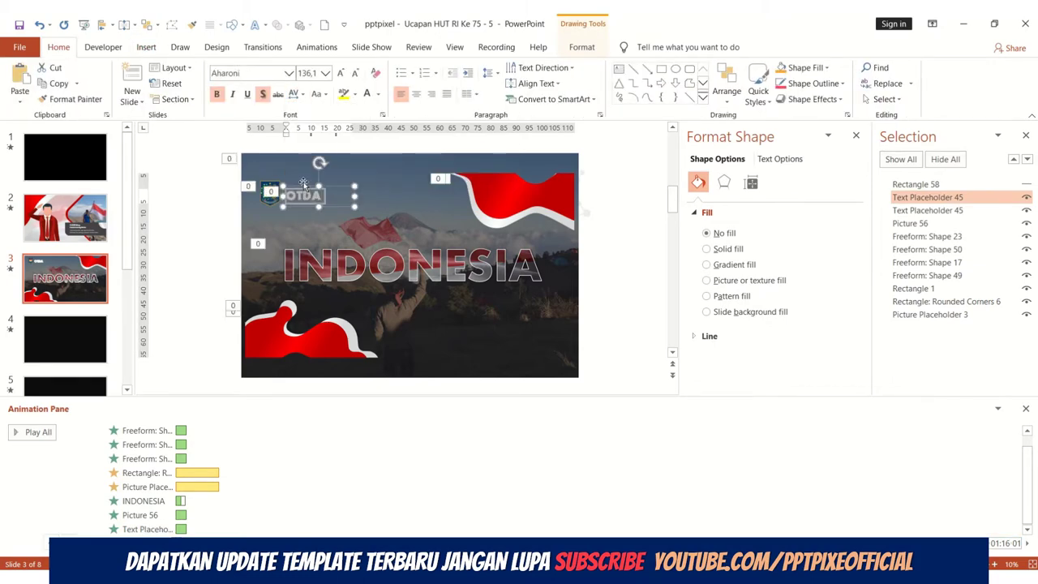
click(188, 211)
Undo the trial edits with Ctrl+Z so the text reads PPTPIXEL again.
key(ctrl+z)
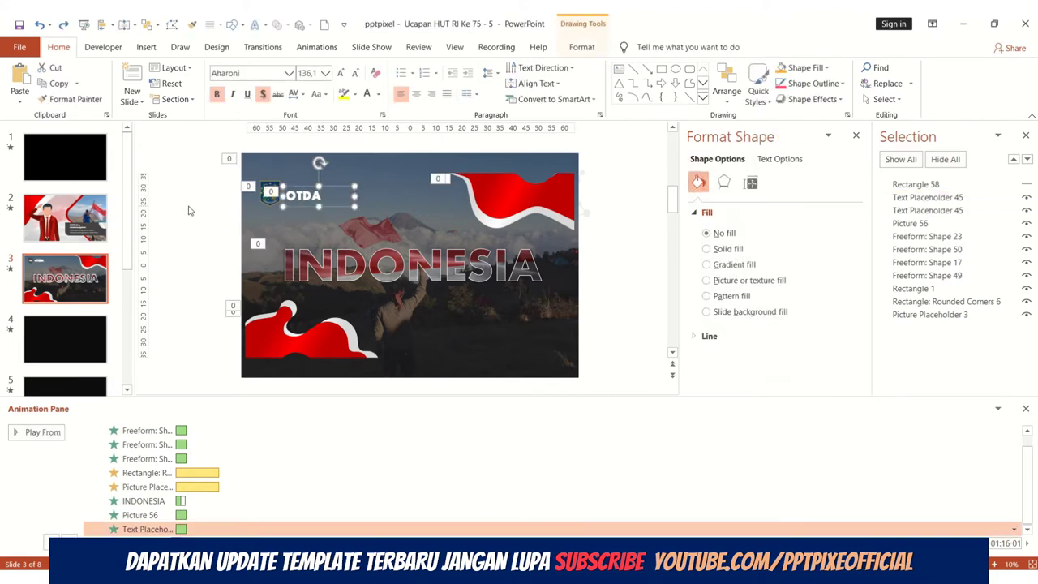
key(ctrl+z)
key(ctrl+z)
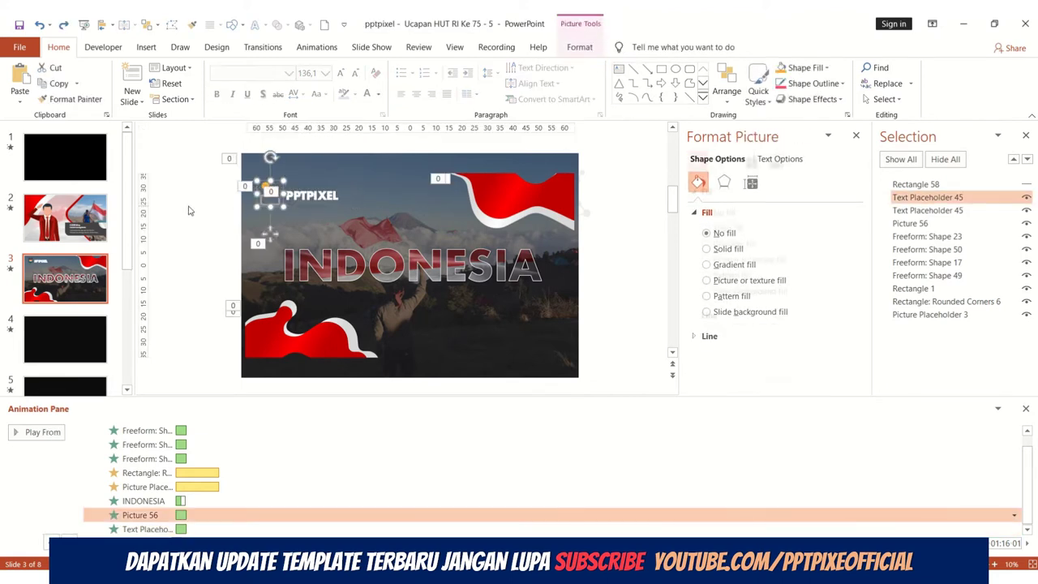
key(ctrl+z)
click(188, 211)
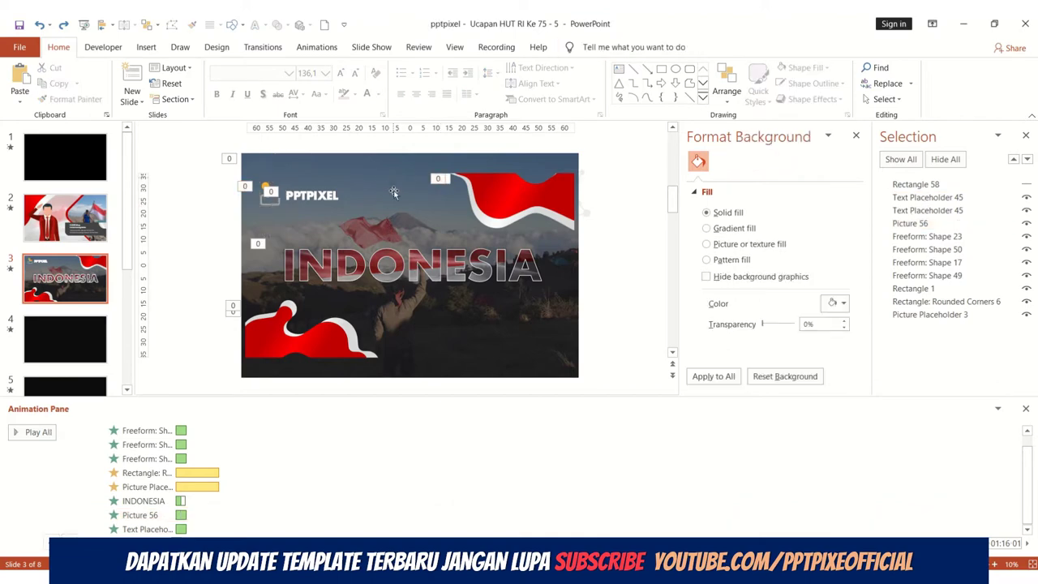
Return to slide 2, preview its animations and select the mountain flag photo.
click(71, 228)
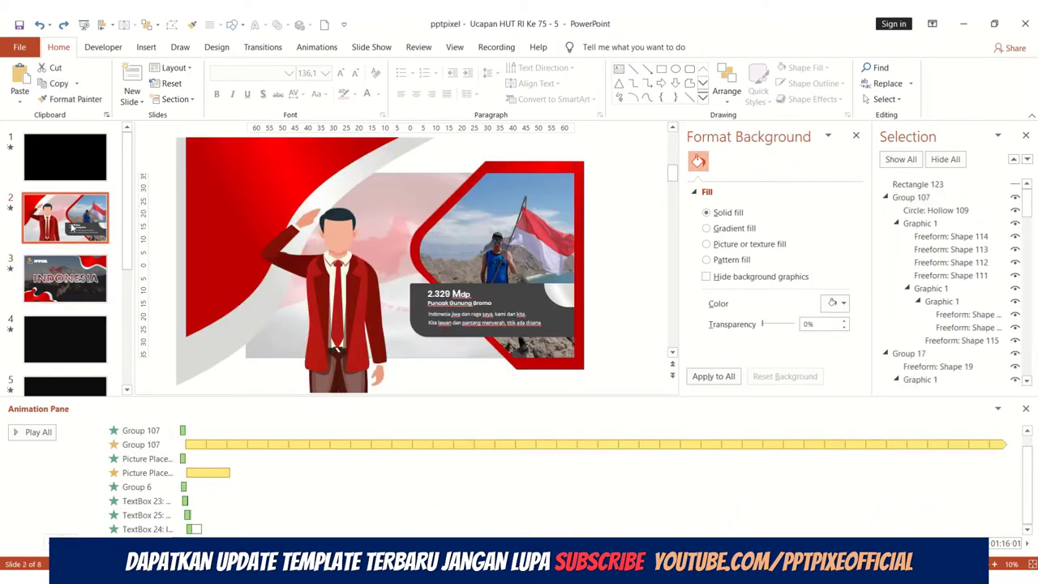
click(11, 210)
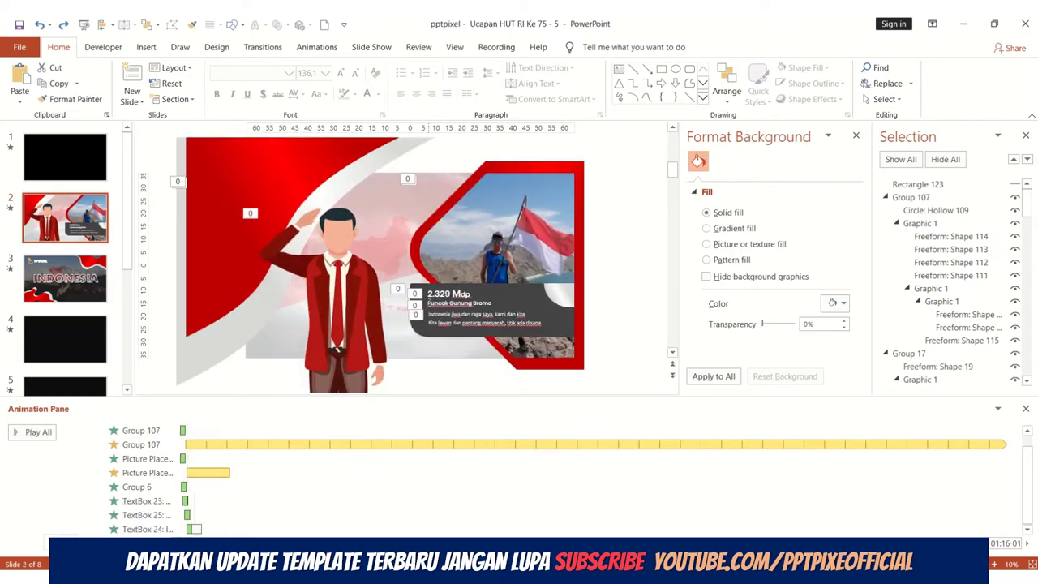
click(530, 188)
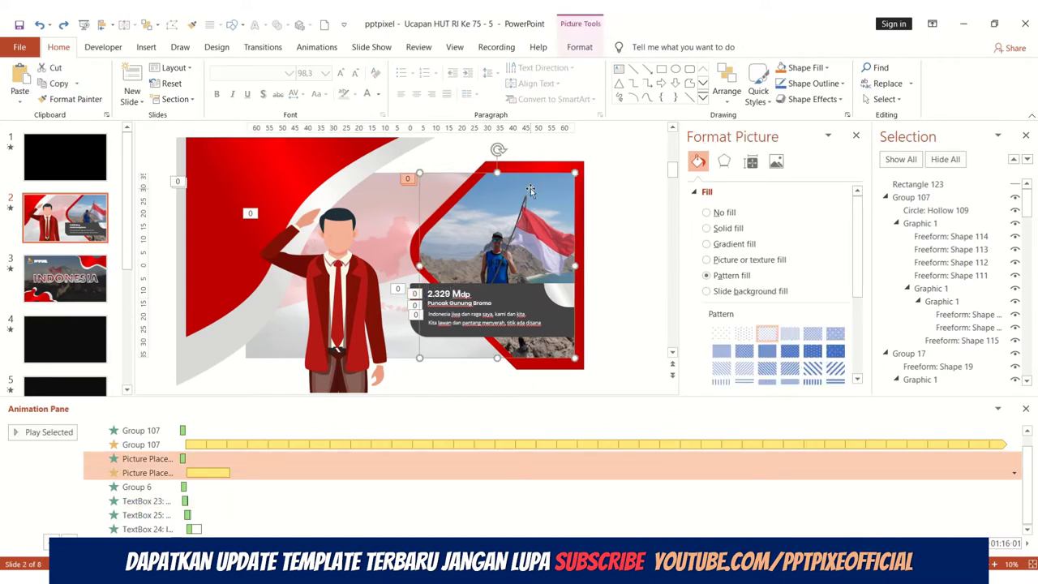
right_click(531, 188)
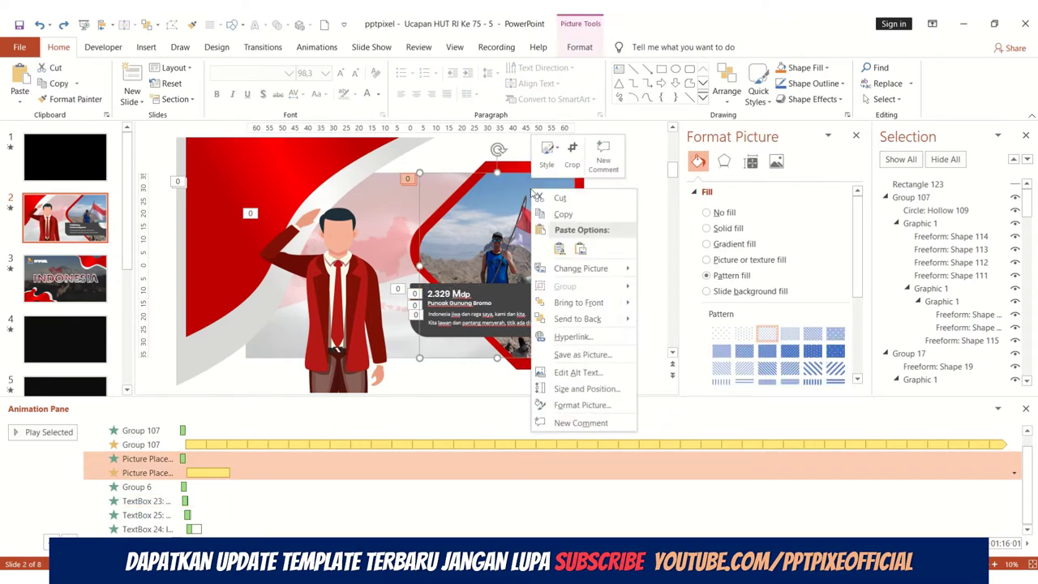
click(432, 160)
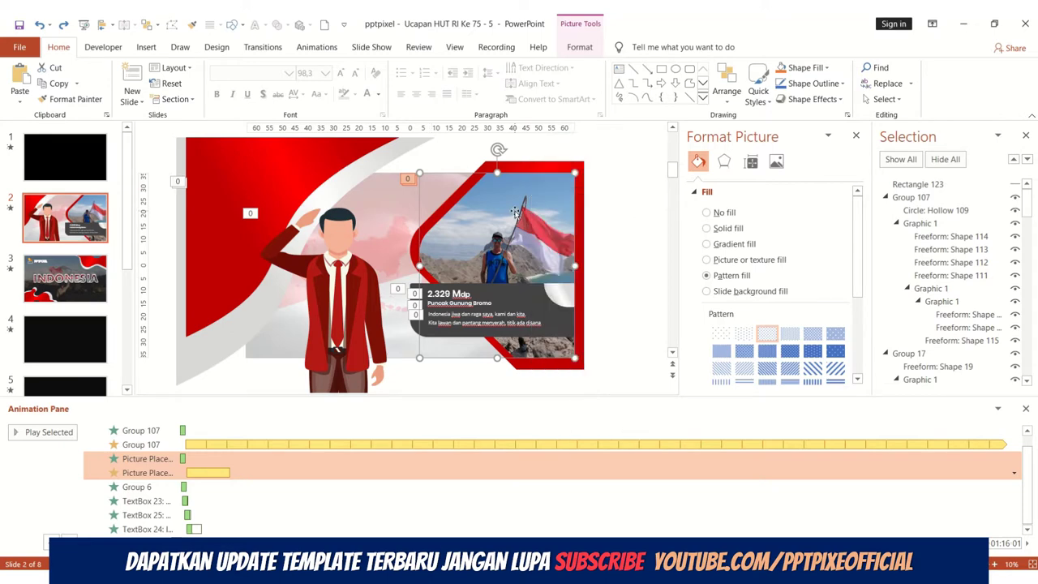
Collapse Fill and choose Change Picture > From a File for the mountain photo.
click(695, 193)
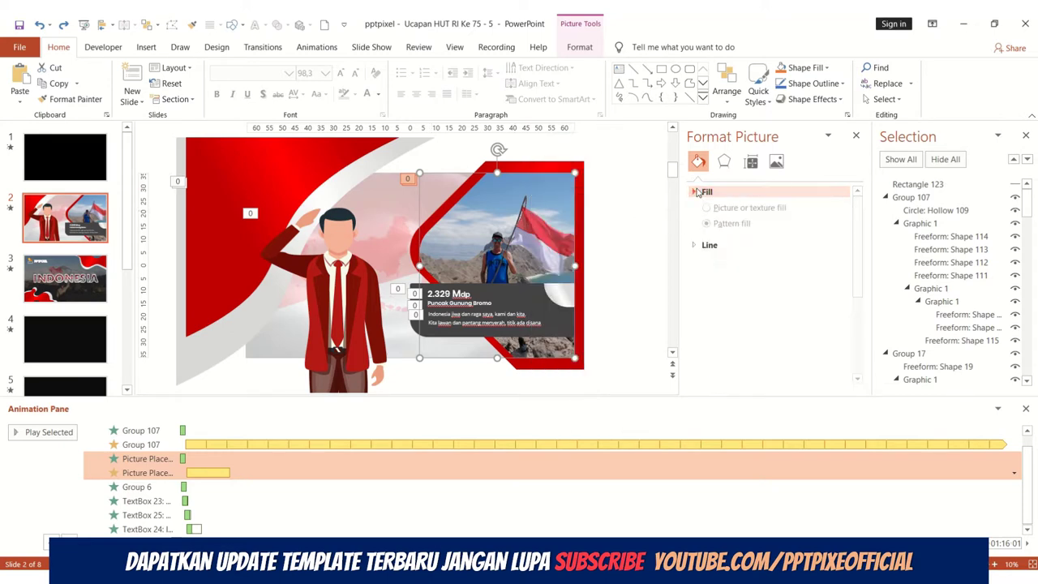
right_click(510, 214)
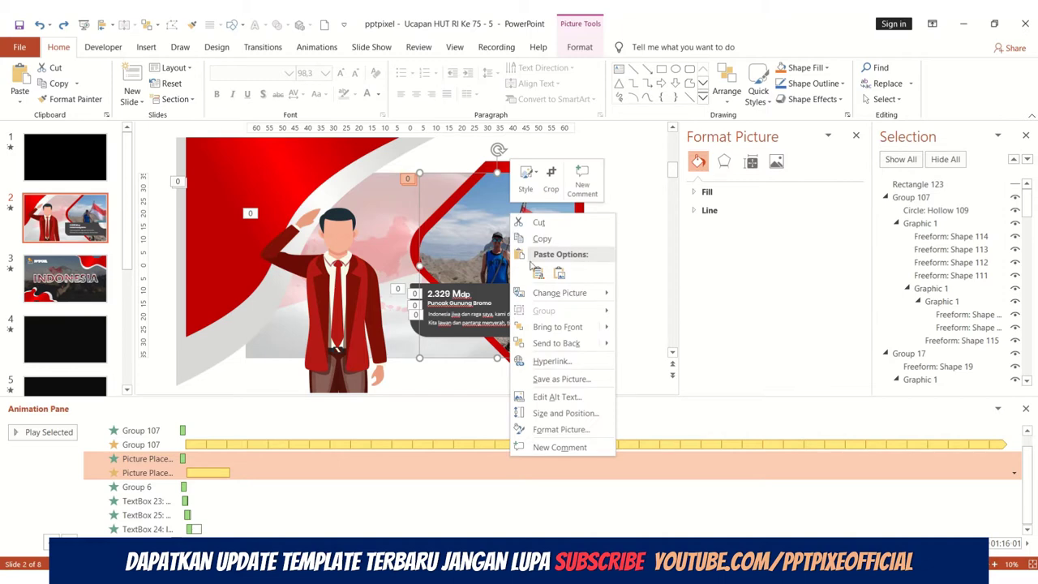
mouse_move(598, 292)
click(656, 293)
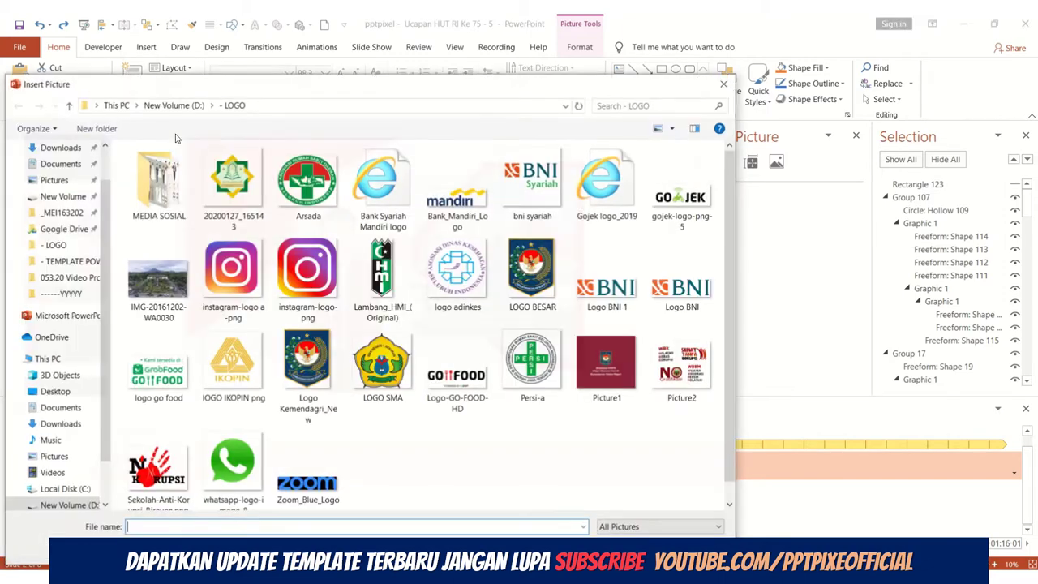
Browse to the Downloads folder and show its files as Large icons.
click(59, 165)
click(55, 180)
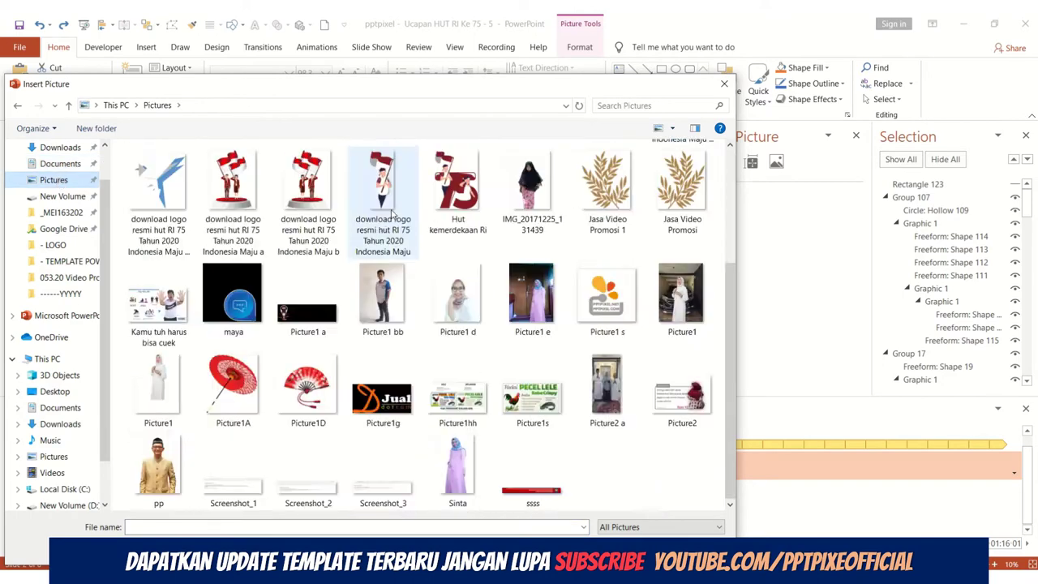
scroll(382, 243, up, 3)
click(49, 163)
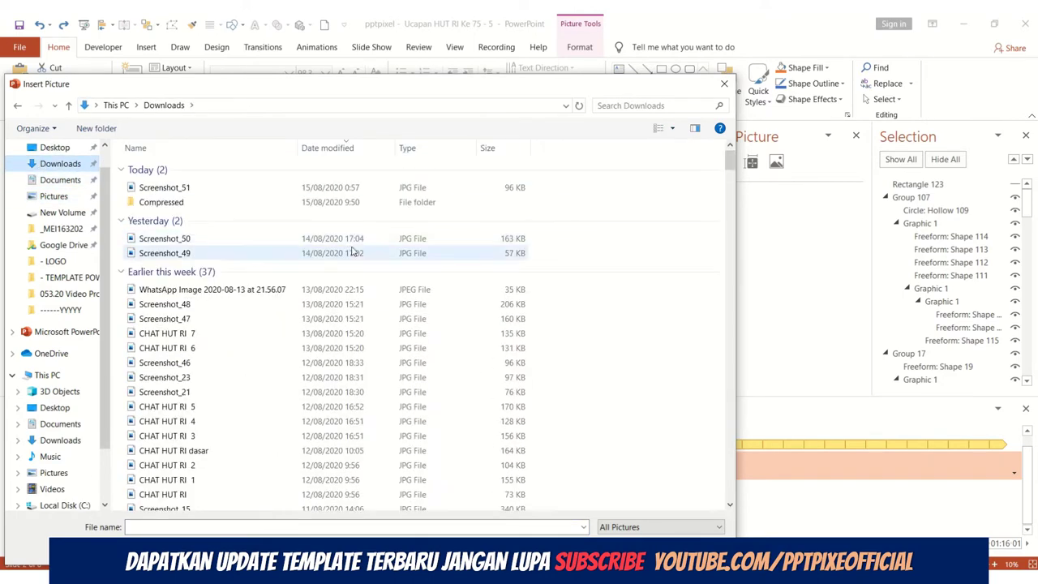
scroll(352, 252, down, 5)
click(672, 128)
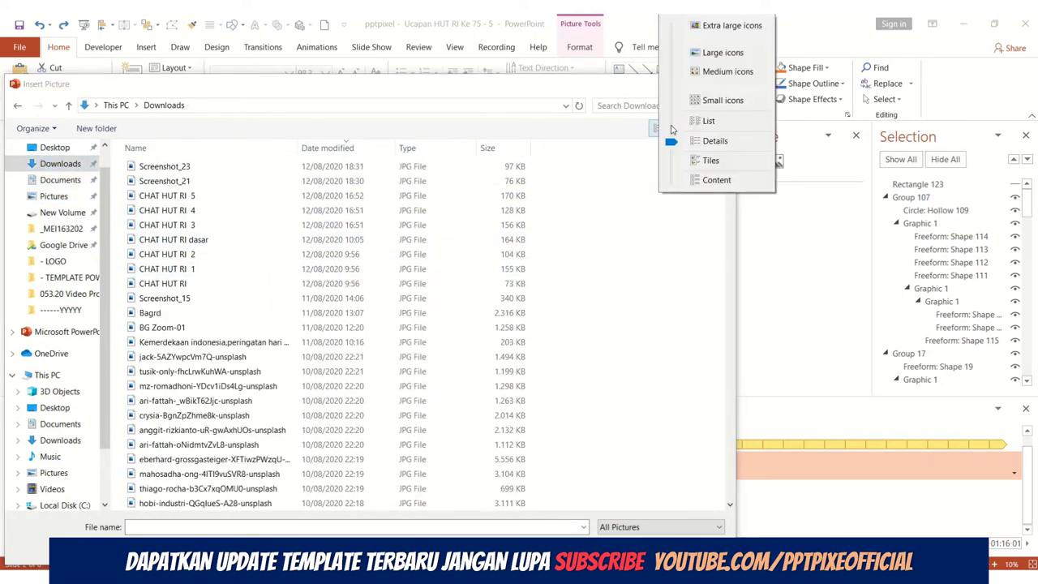
click(722, 52)
Pick thiago-rocha-b3Cx7xqOMU0-unsplash as the replacement photo.
scroll(522, 331, down, 5)
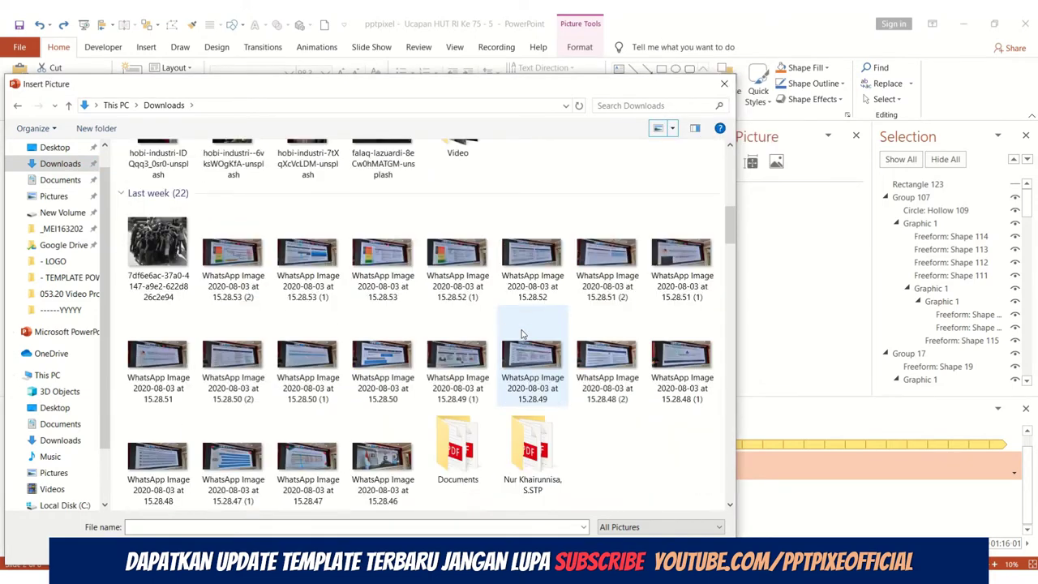
scroll(523, 335, down, 3)
scroll(523, 335, down, 3)
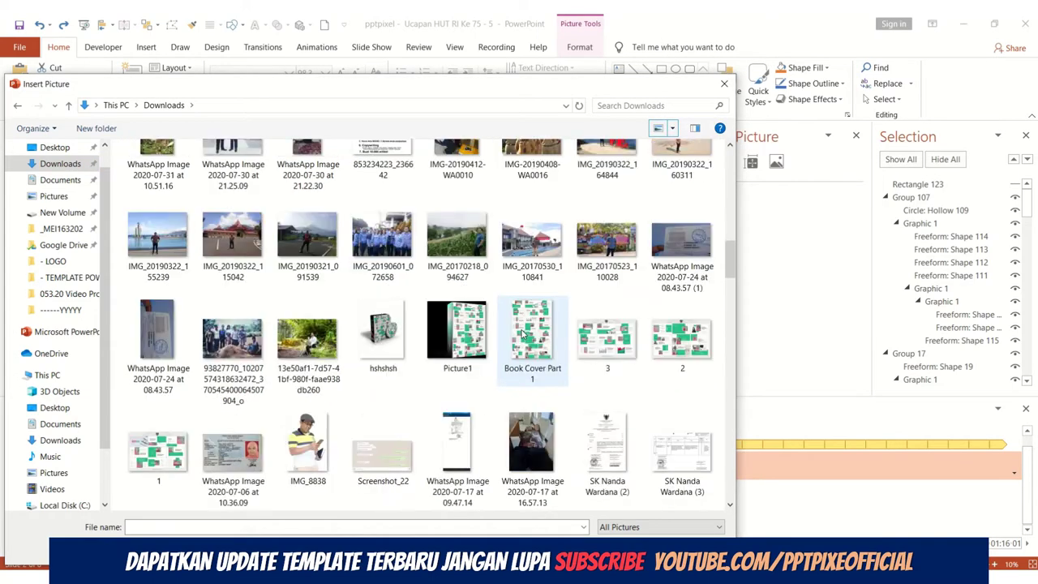
scroll(309, 361, up, 10)
scroll(336, 381, down, 3)
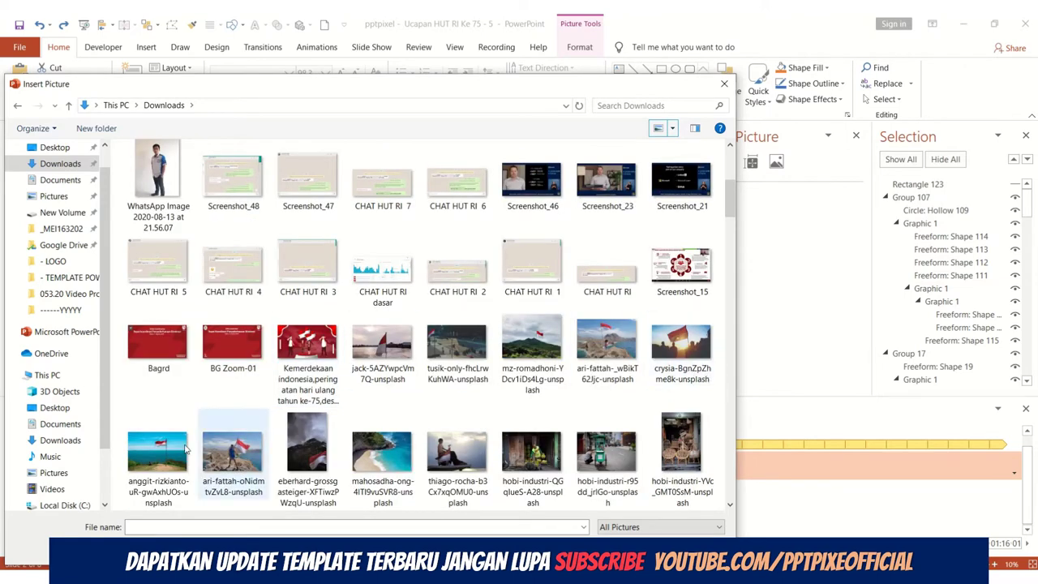
double_click(457, 452)
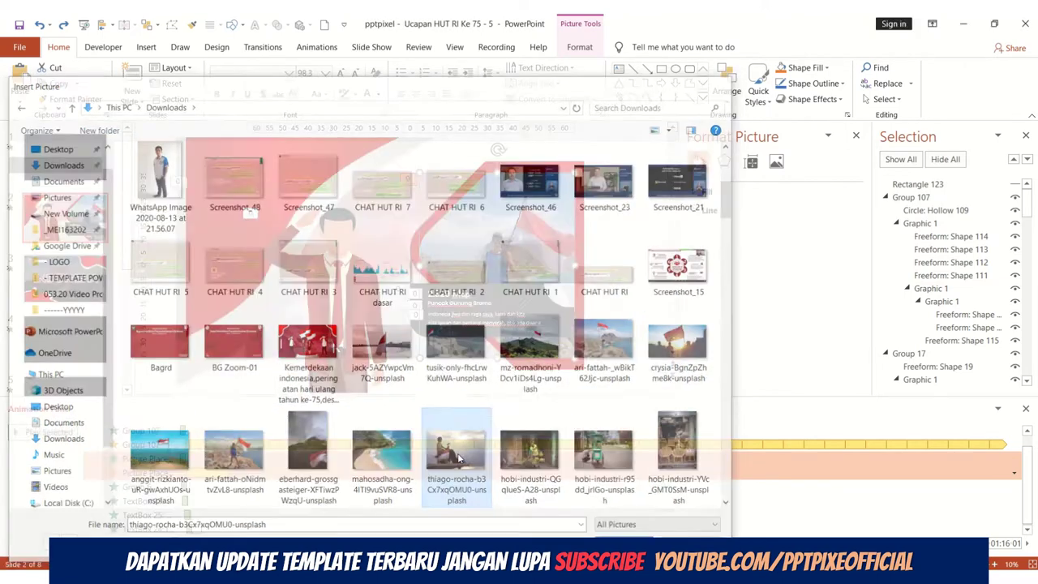
Drag the new photo back up so it fills slide 2's frame.
click(622, 234)
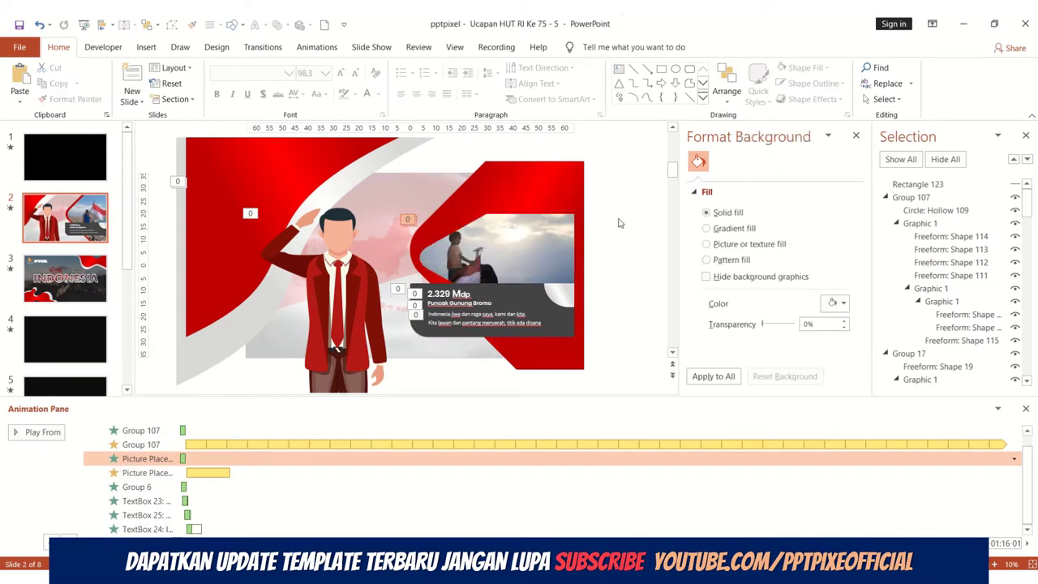
click(527, 247)
drag(497, 172, 499, 216)
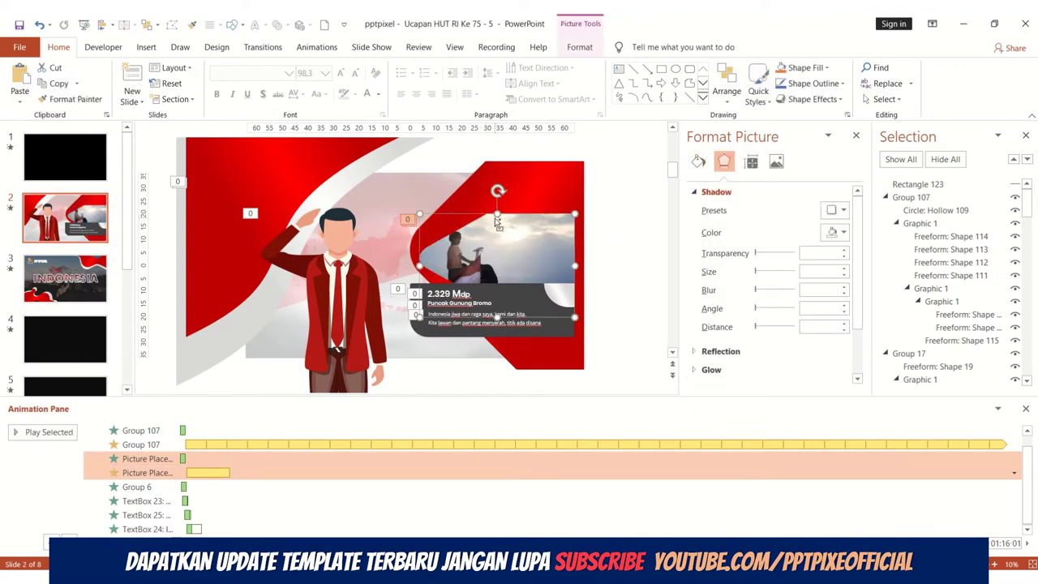
drag(497, 213, 495, 172)
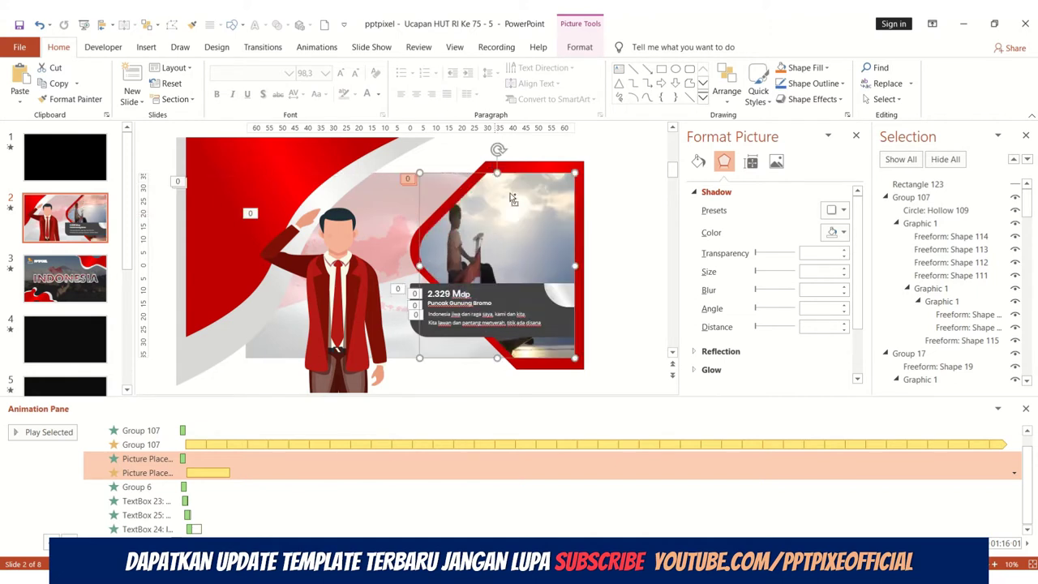
click(610, 253)
Preview slide 2's animation, then select the photo and bring up Picture Tools Format.
click(11, 208)
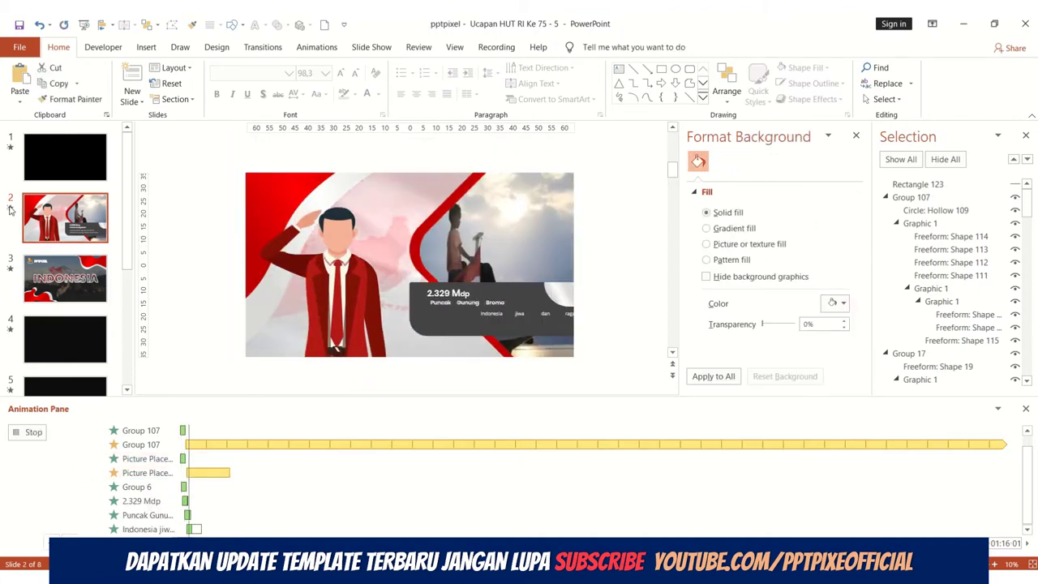
click(527, 225)
click(506, 237)
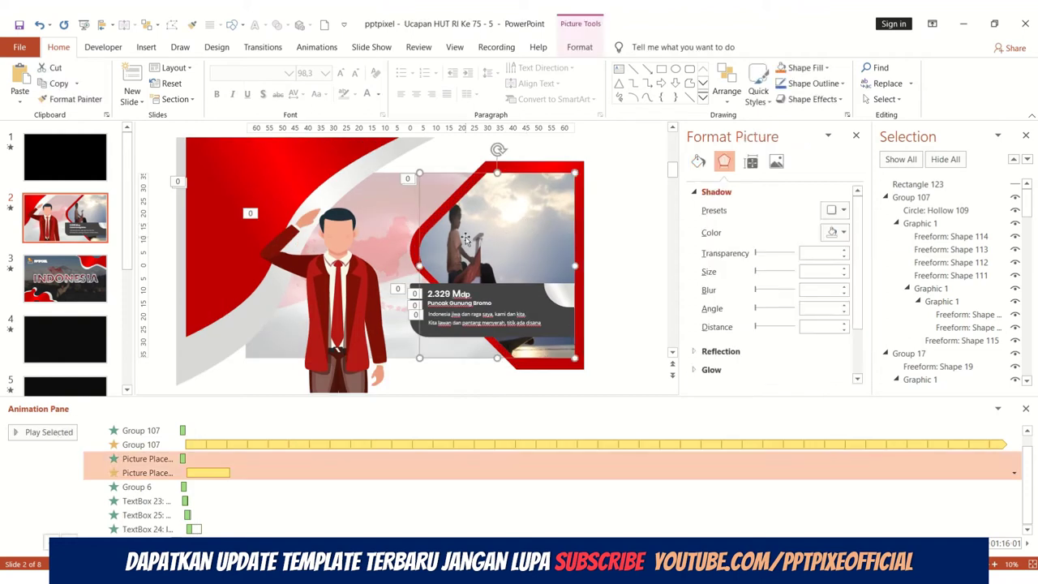
click(580, 46)
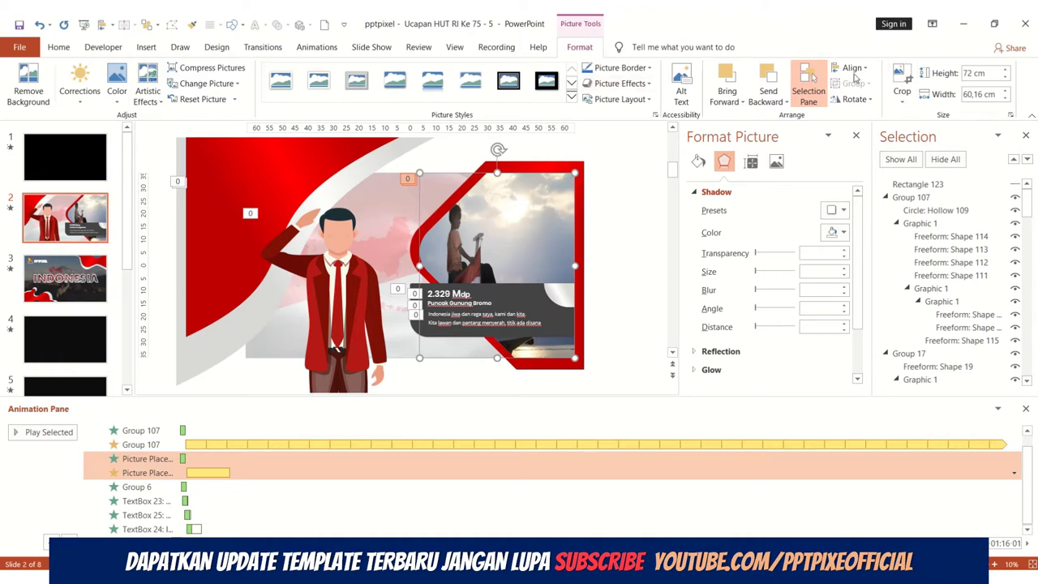
Widen the photo's crop to the right and top-left and reposition the flag-holding child in the frame.
click(902, 81)
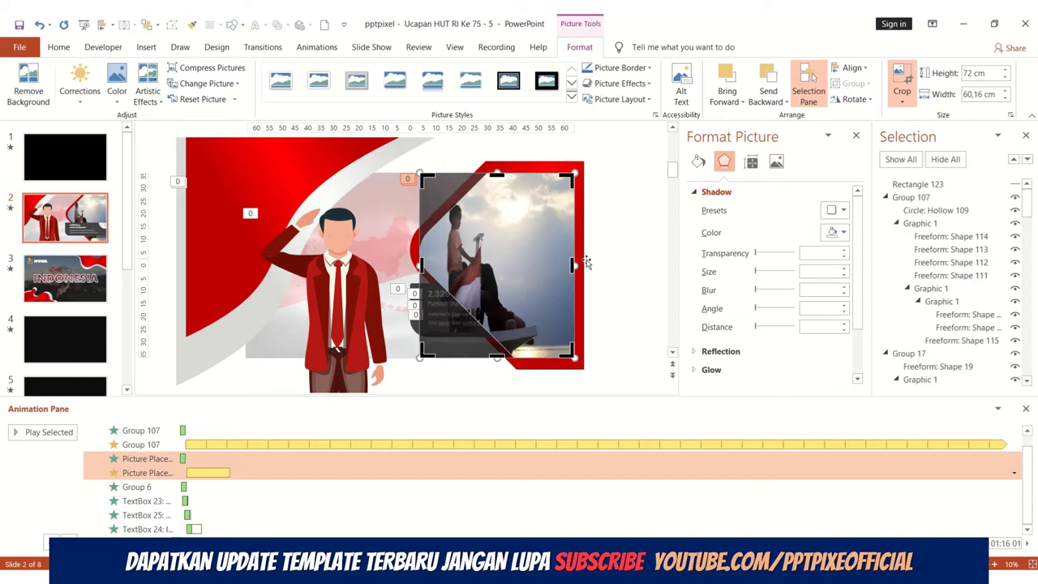
drag(574, 264, 696, 258)
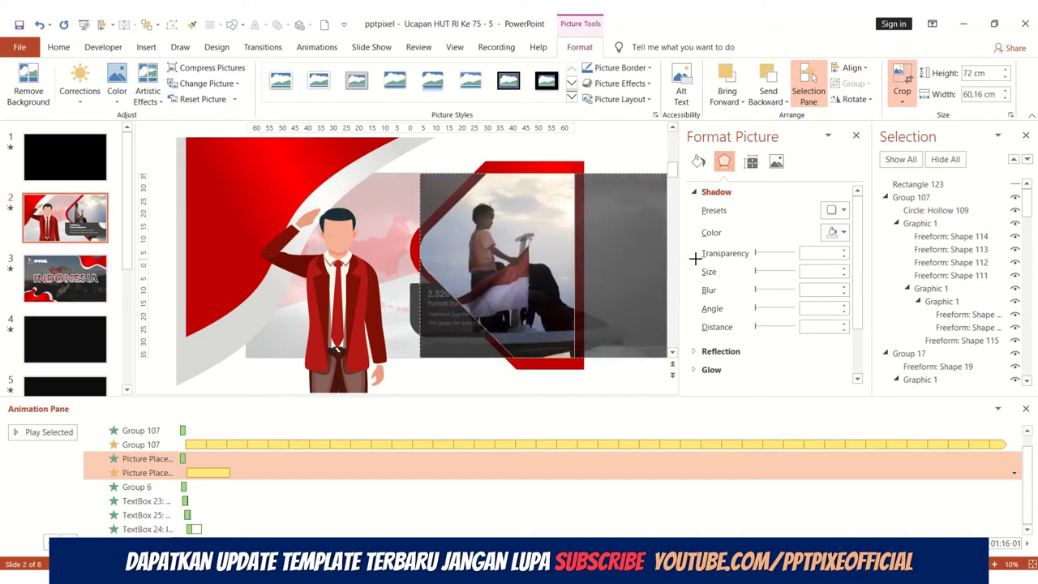
drag(399, 174, 399, 172)
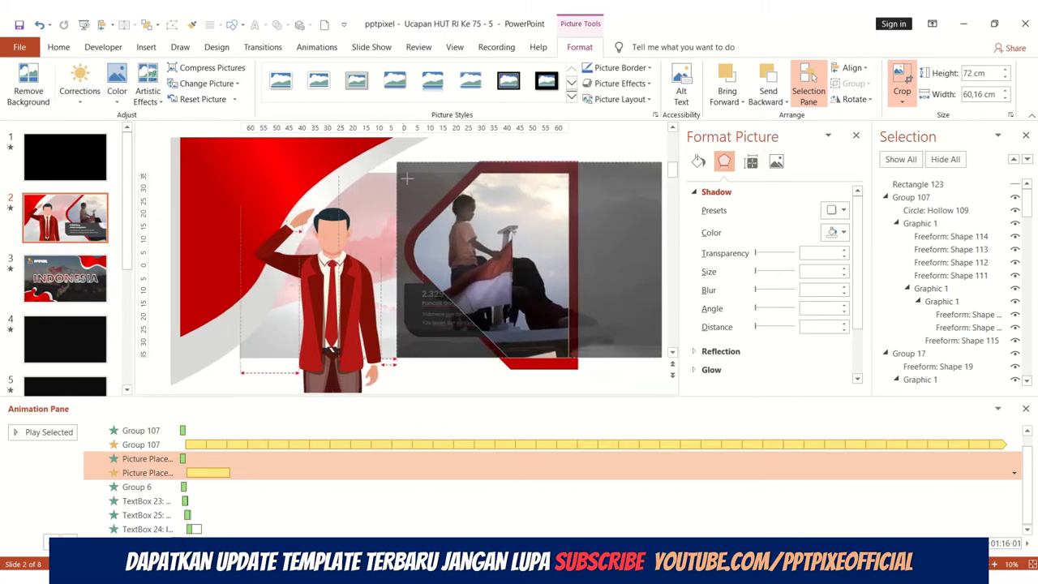
drag(483, 246, 498, 256)
click(67, 219)
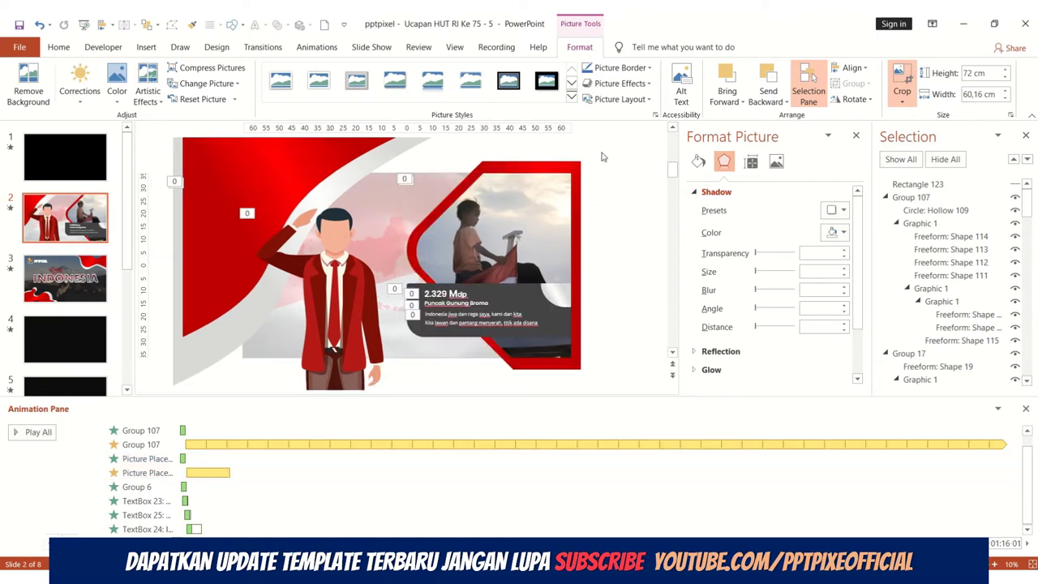
Preview slide 2's animation, check its caption text, and glance at slide 3.
click(10, 210)
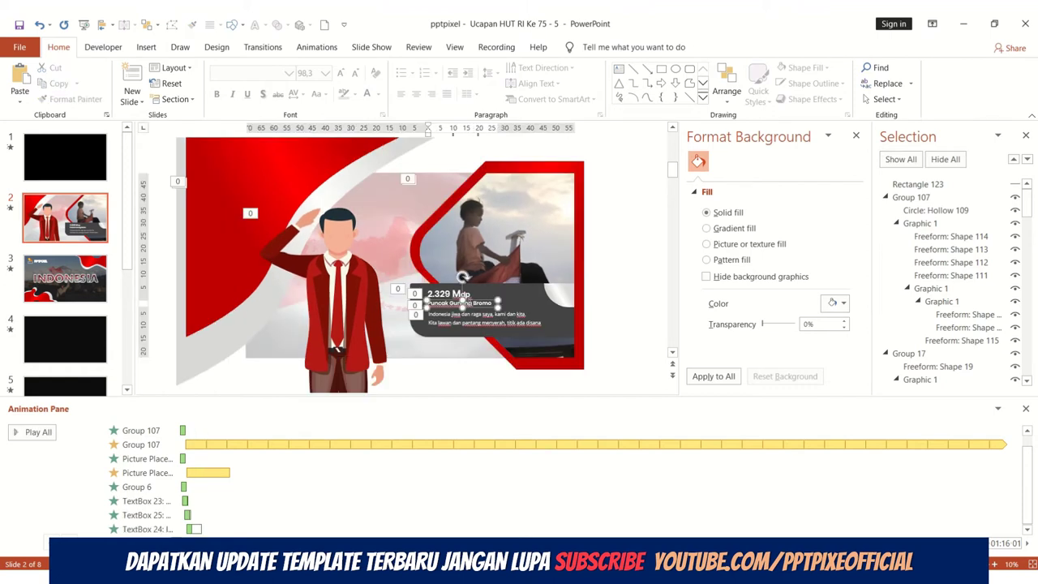
click(459, 303)
click(449, 294)
click(453, 328)
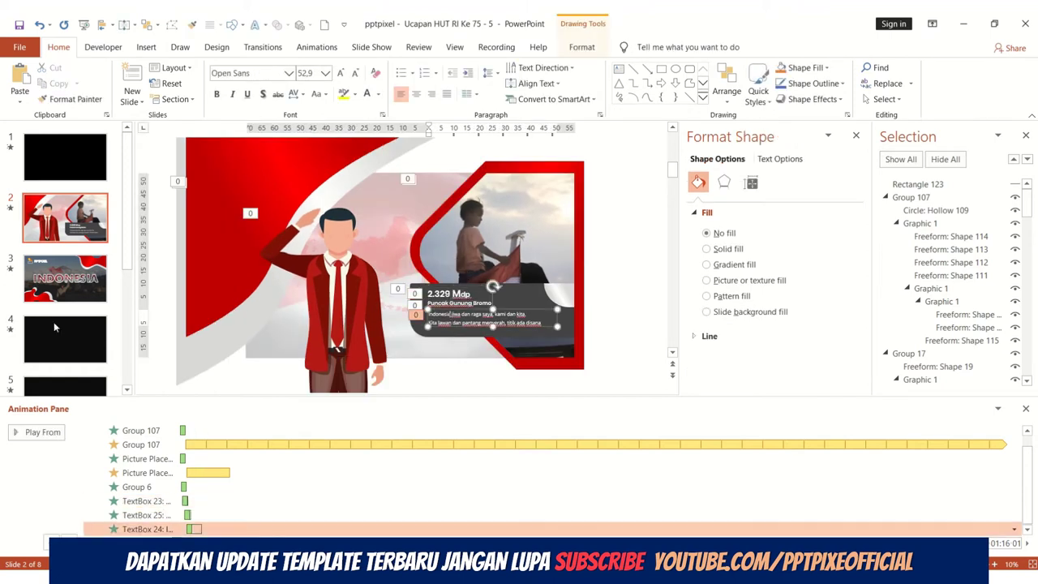
click(65, 275)
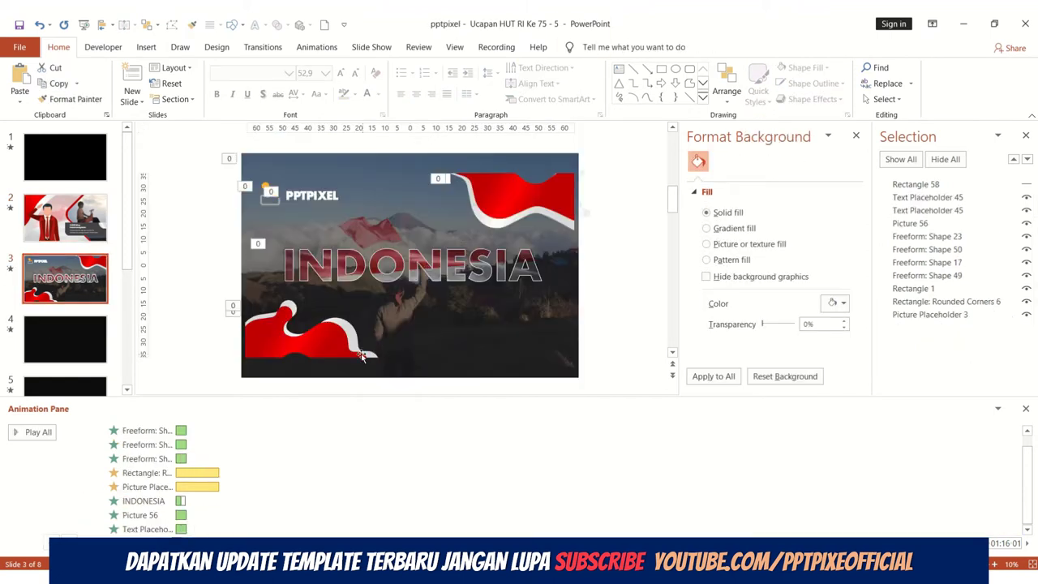
click(48, 227)
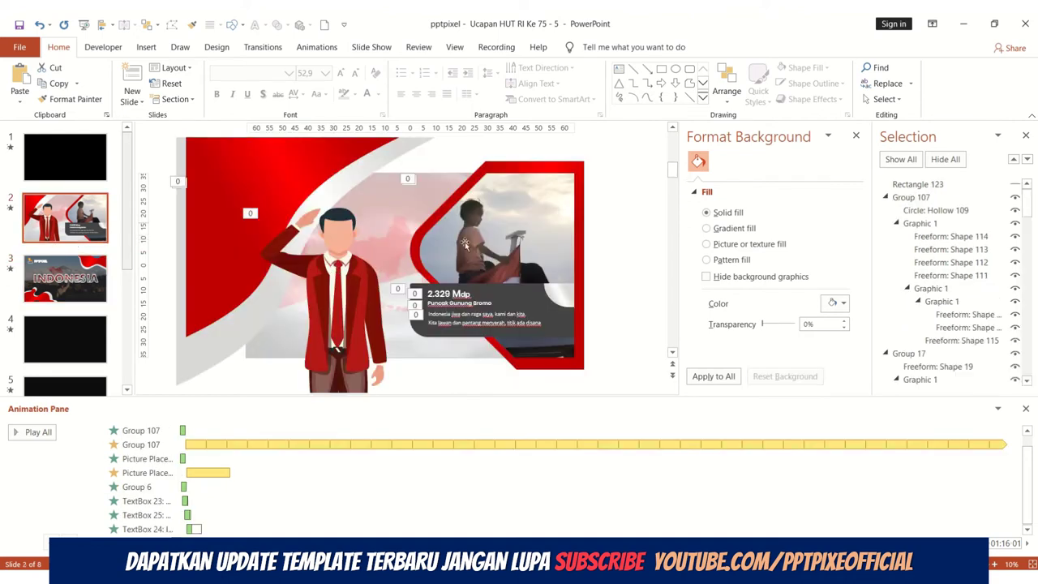
Duplicate slide 2, inspect the copy, then delete the duplicated third slide.
right_click(58, 225)
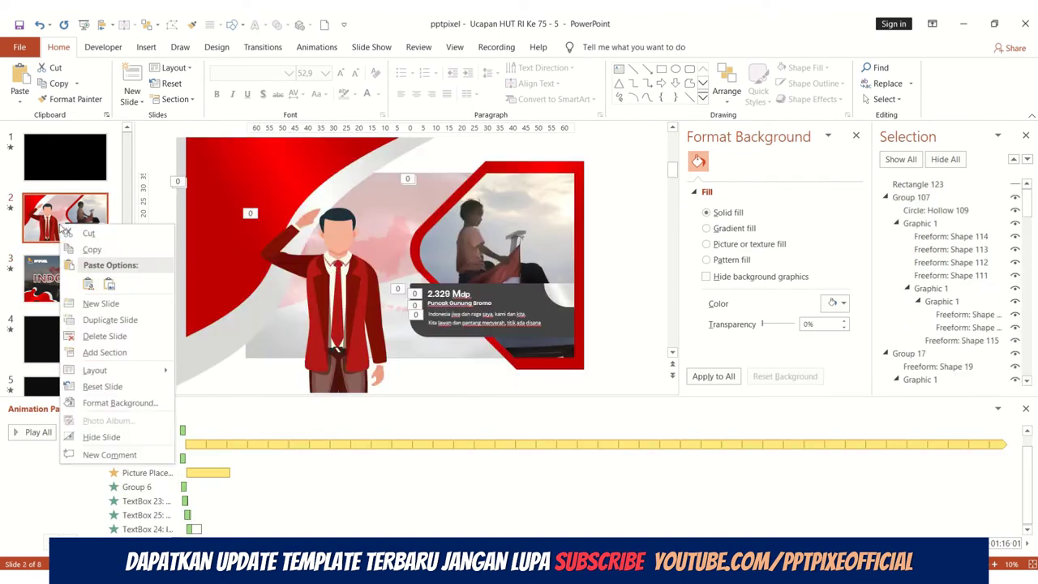
click(97, 328)
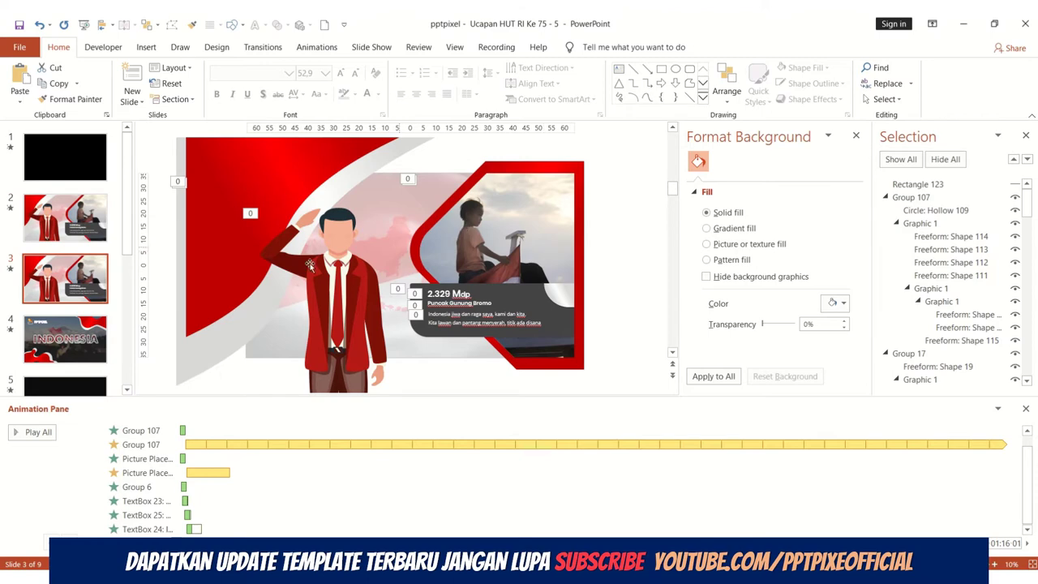
click(333, 264)
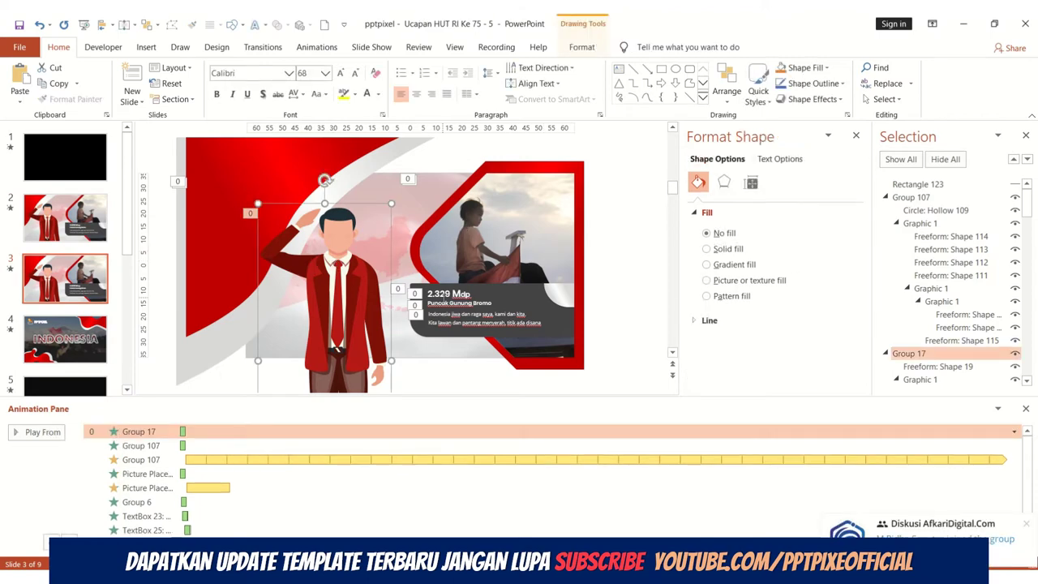
click(448, 294)
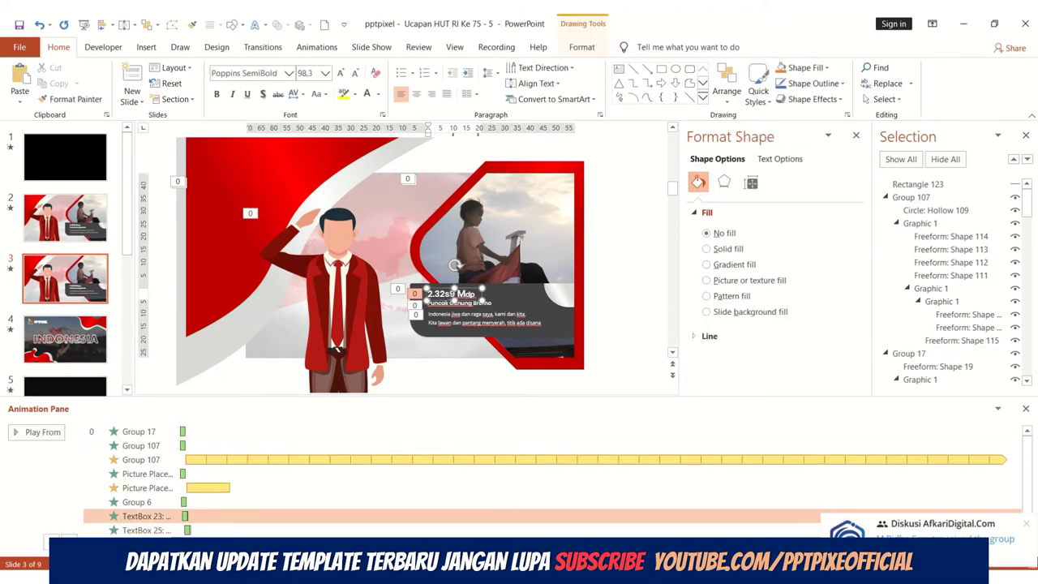
click(107, 261)
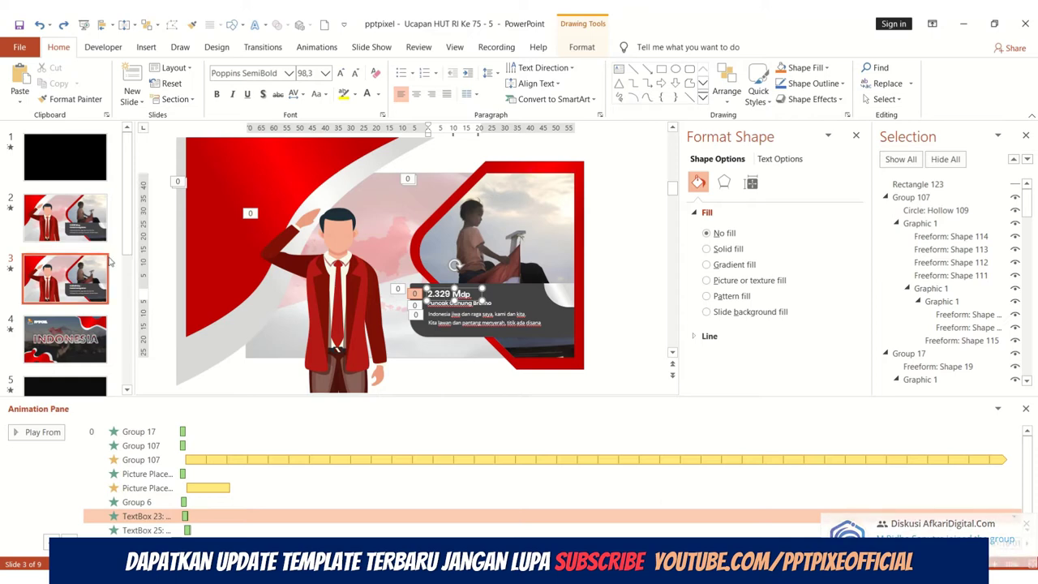
key(Delete)
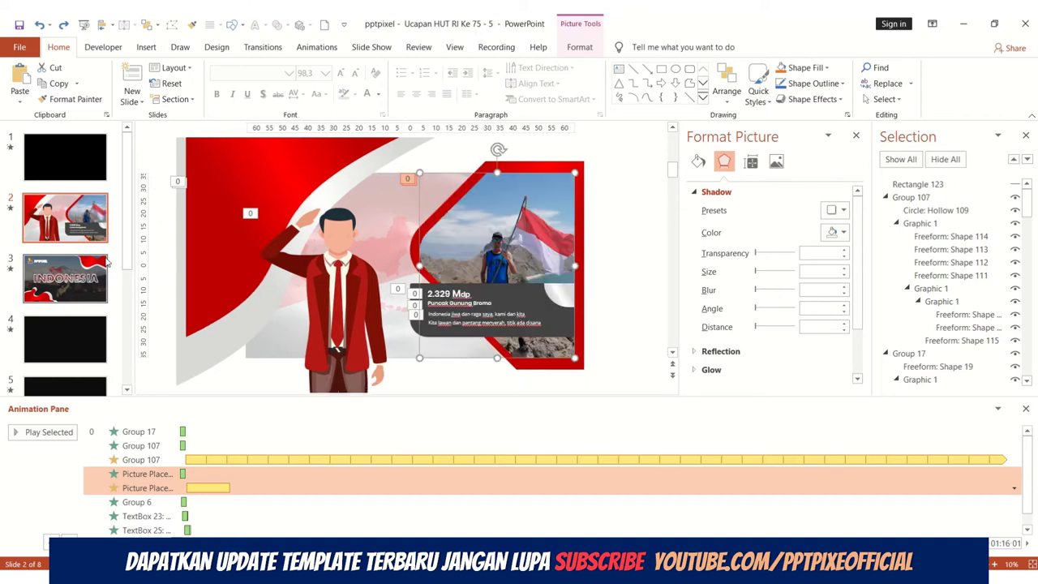
Go to slide 4 and hide the black rectangle covering the saluting heroes scene.
click(355, 196)
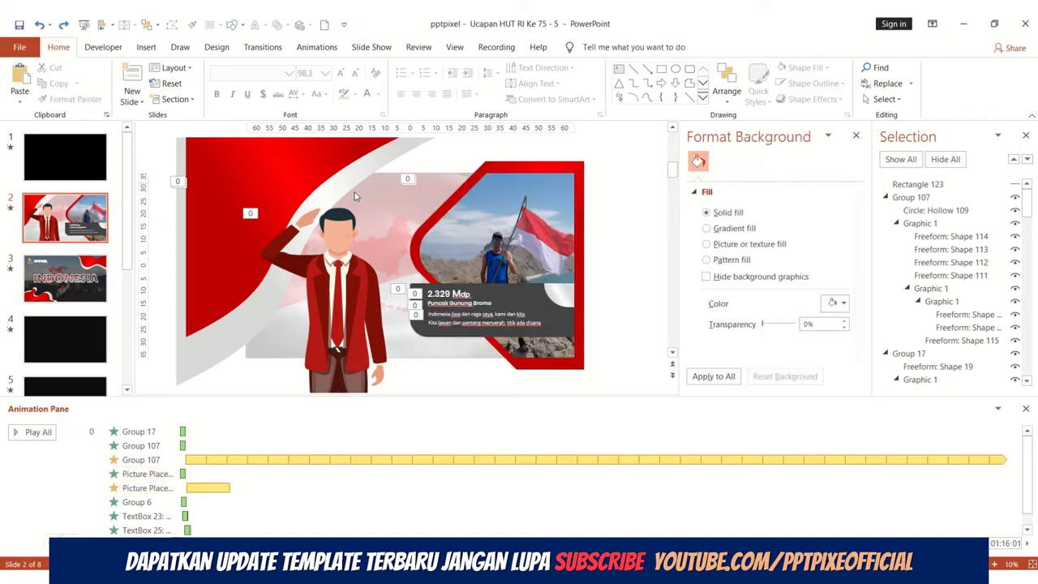
click(37, 261)
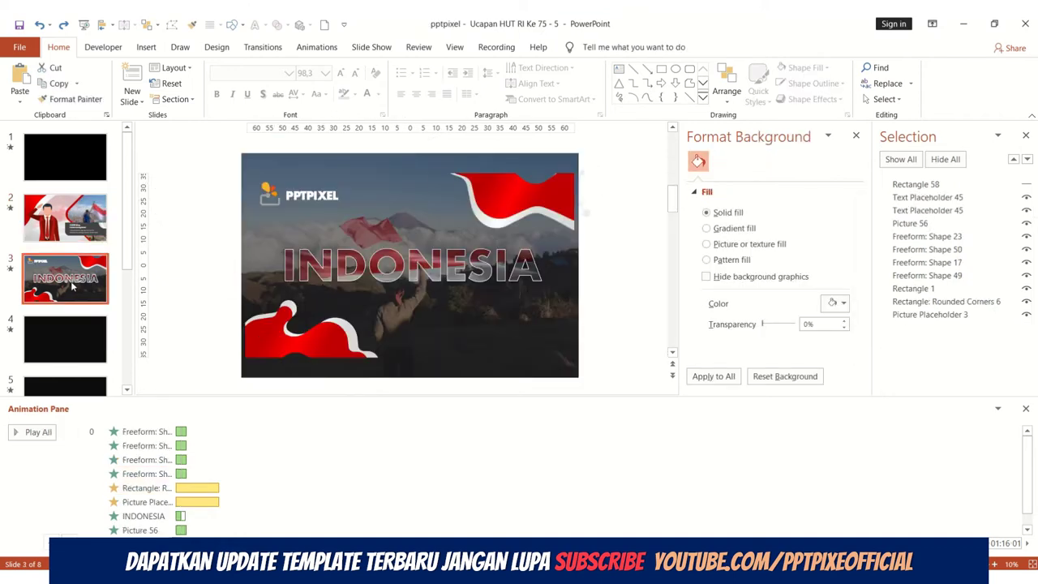
click(45, 339)
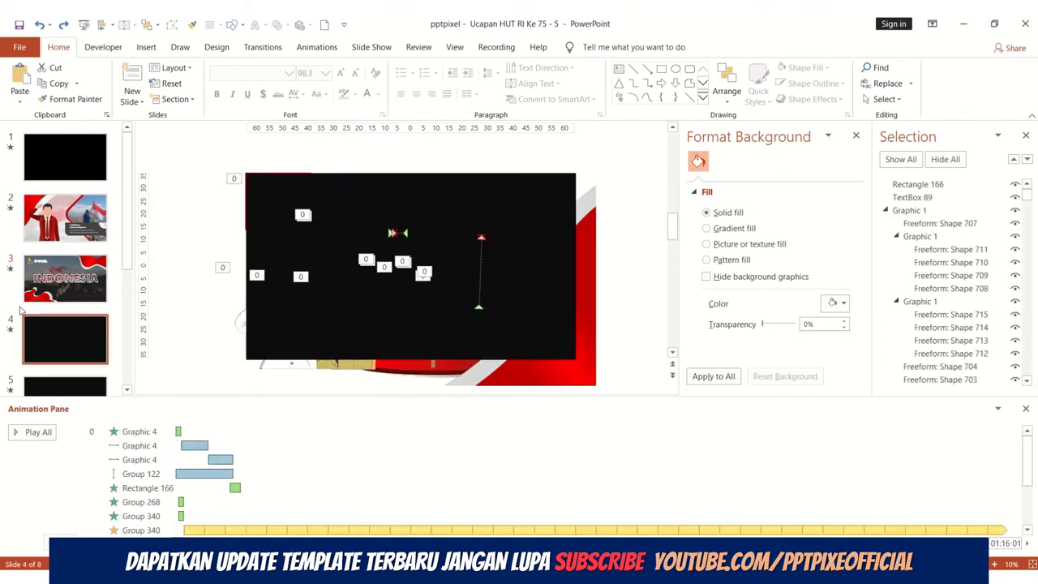
click(390, 212)
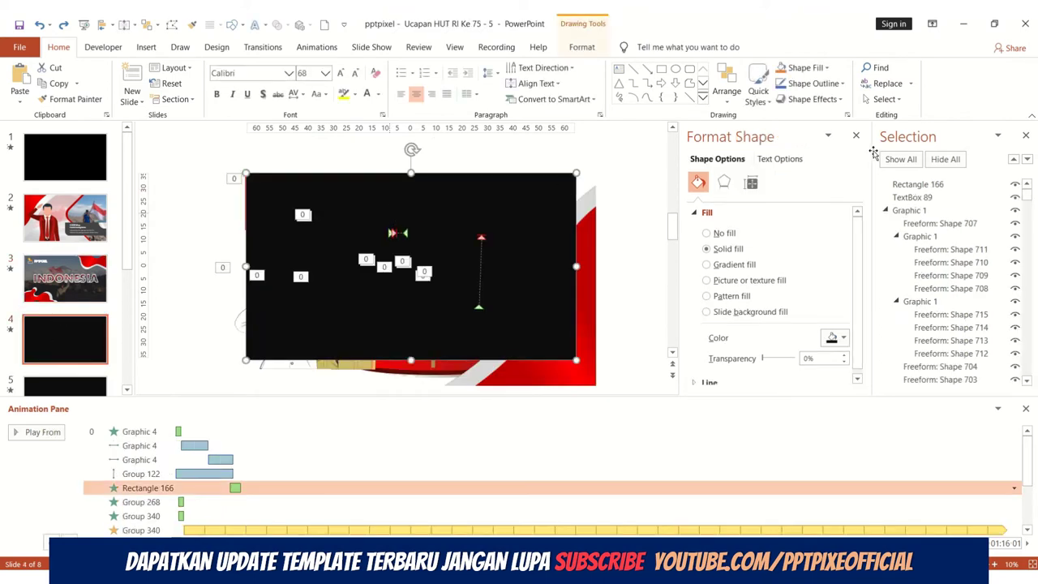
click(1015, 184)
click(79, 329)
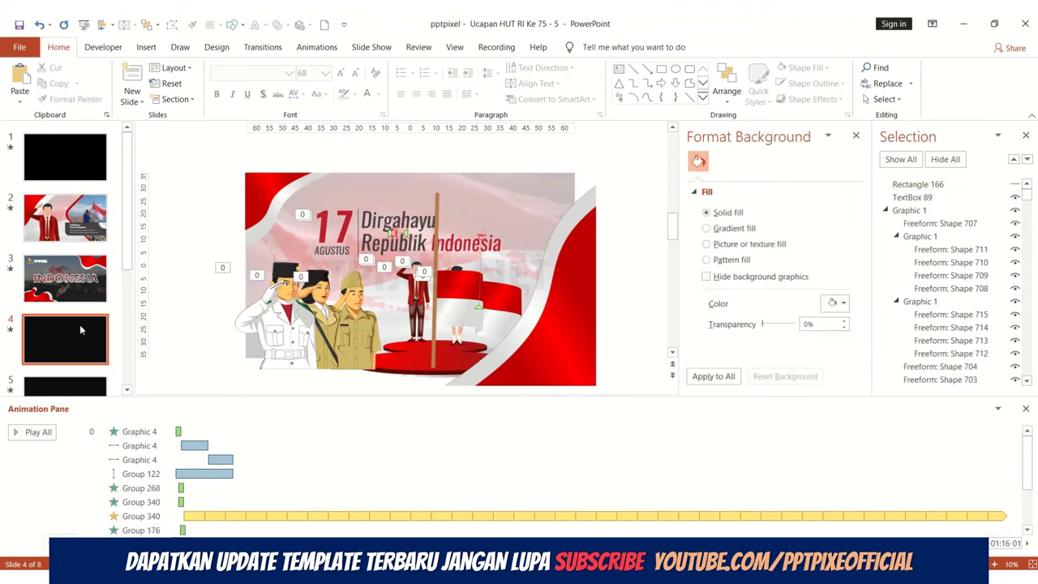
Preview slide 4's animations and inspect the red swoosh shape.
click(11, 328)
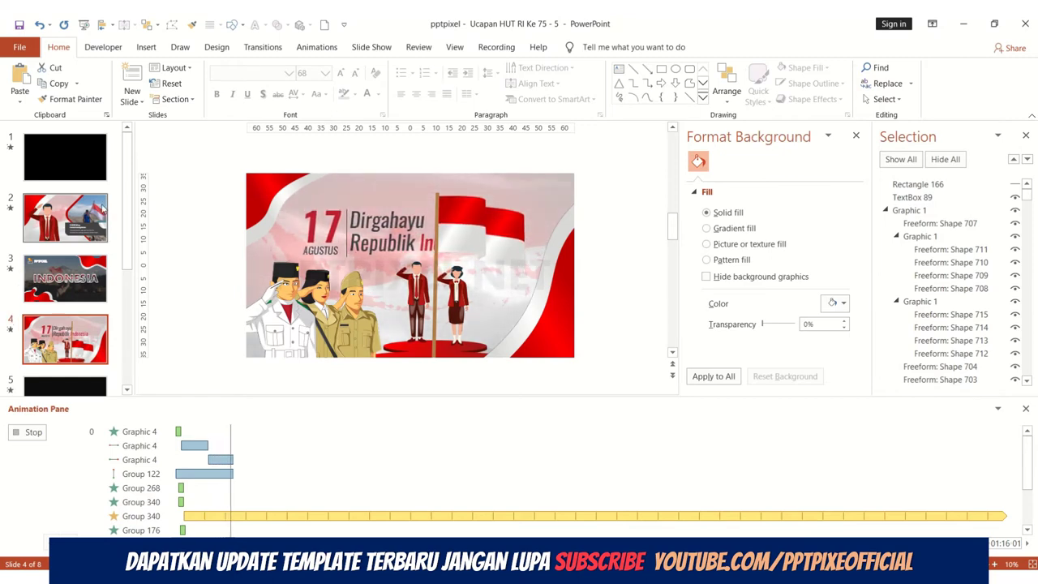
click(220, 197)
click(282, 187)
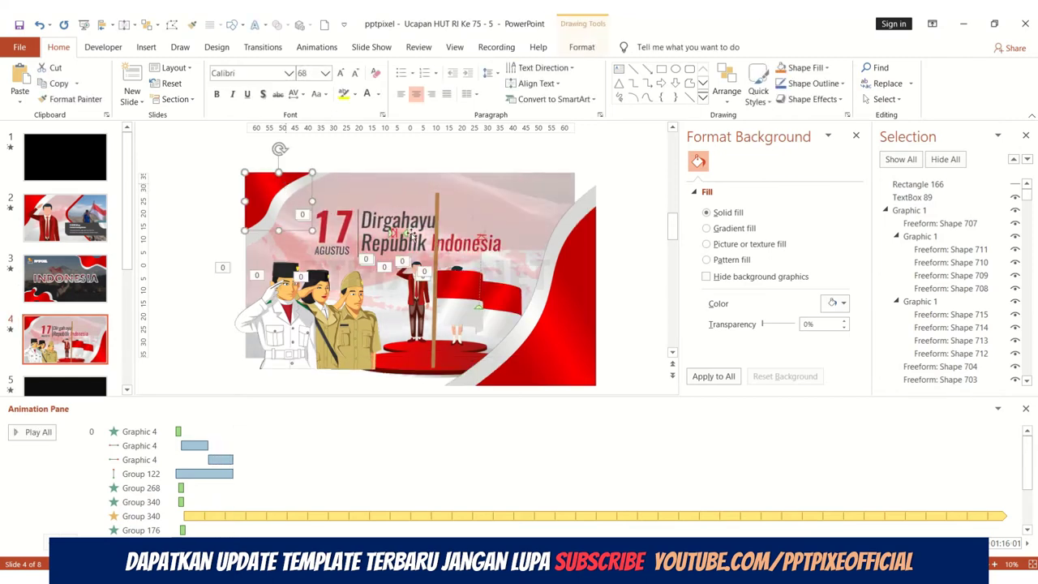
click(586, 325)
scroll(586, 324, down, 1)
click(609, 190)
scroll(612, 181, up, 1)
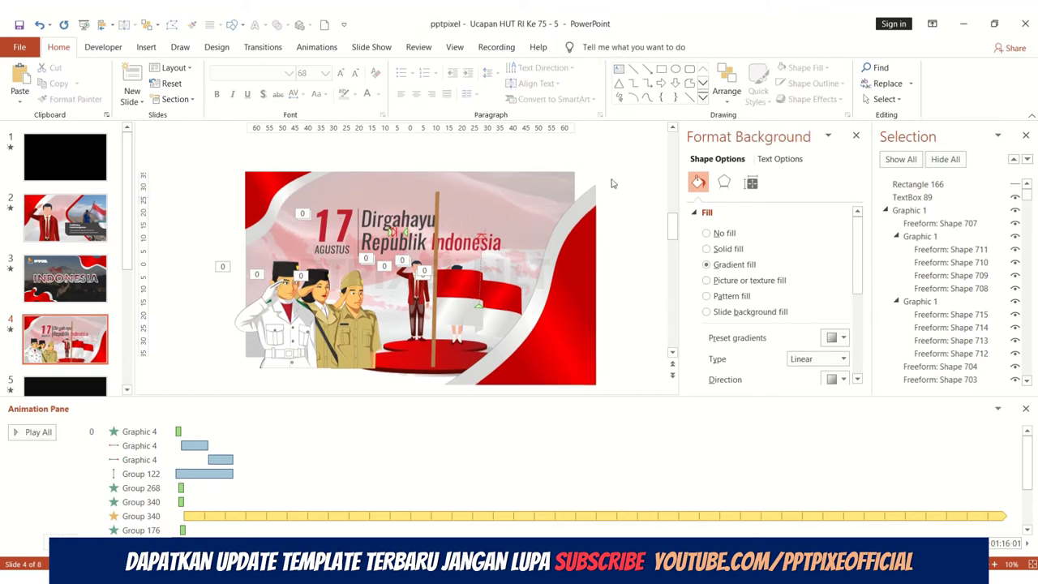
Preview slide 2's animations and check its descriptive caption text box.
click(10, 208)
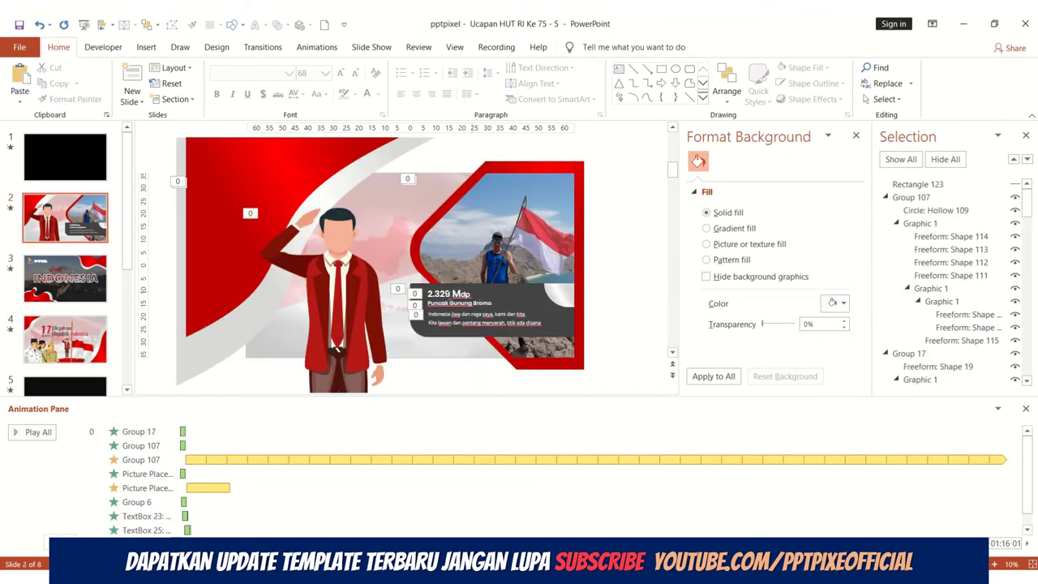
click(450, 312)
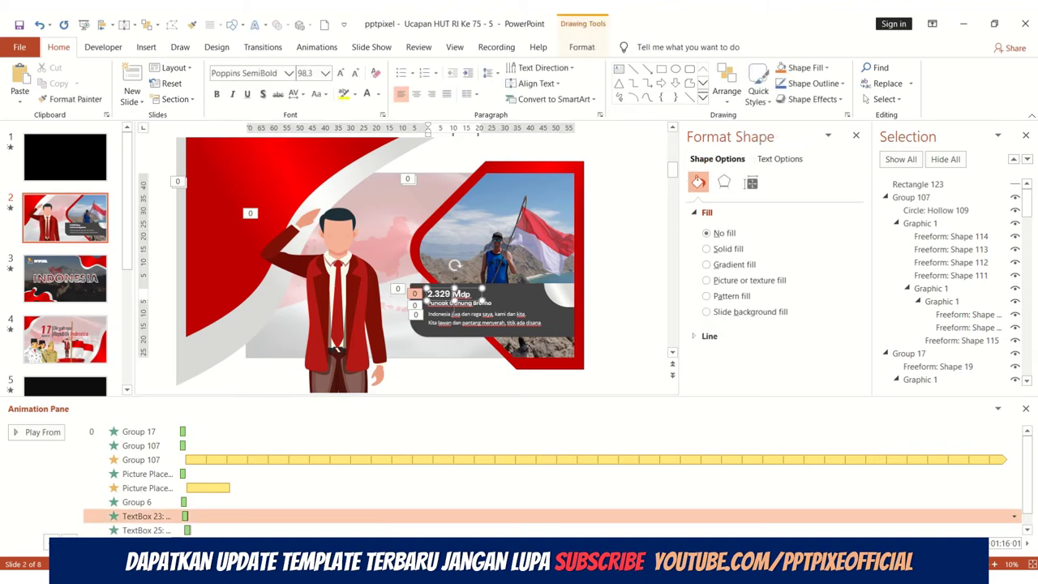
click(160, 165)
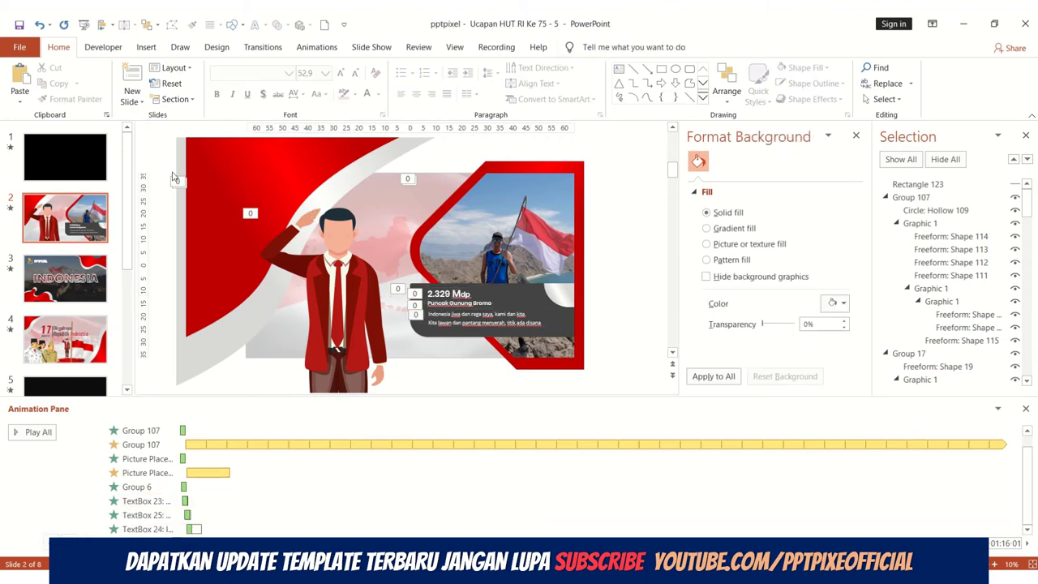
click(20, 48)
Export the presentation with Create a Video at Full HD (1080p) quality.
click(23, 51)
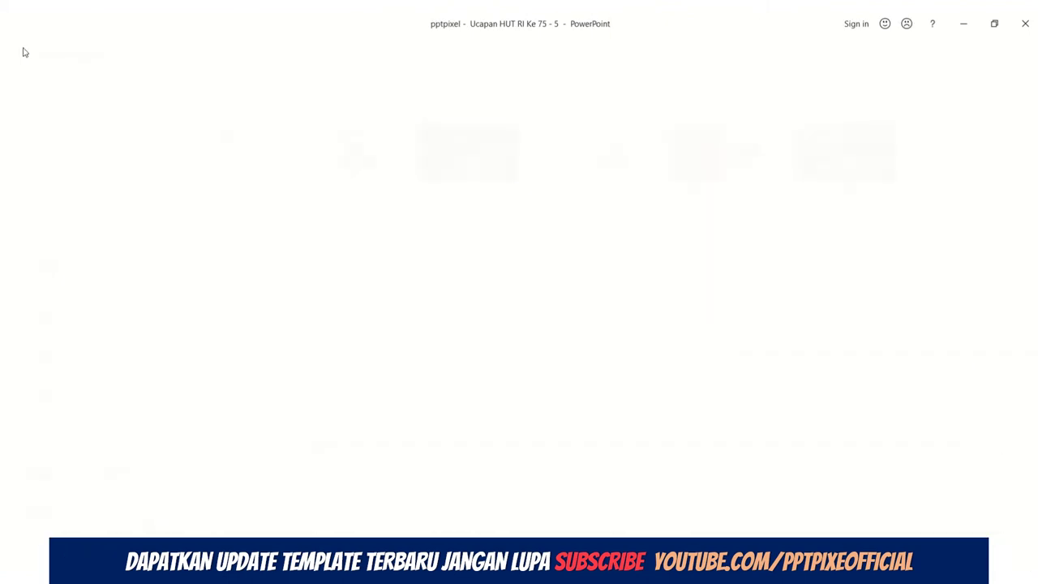
click(24, 50)
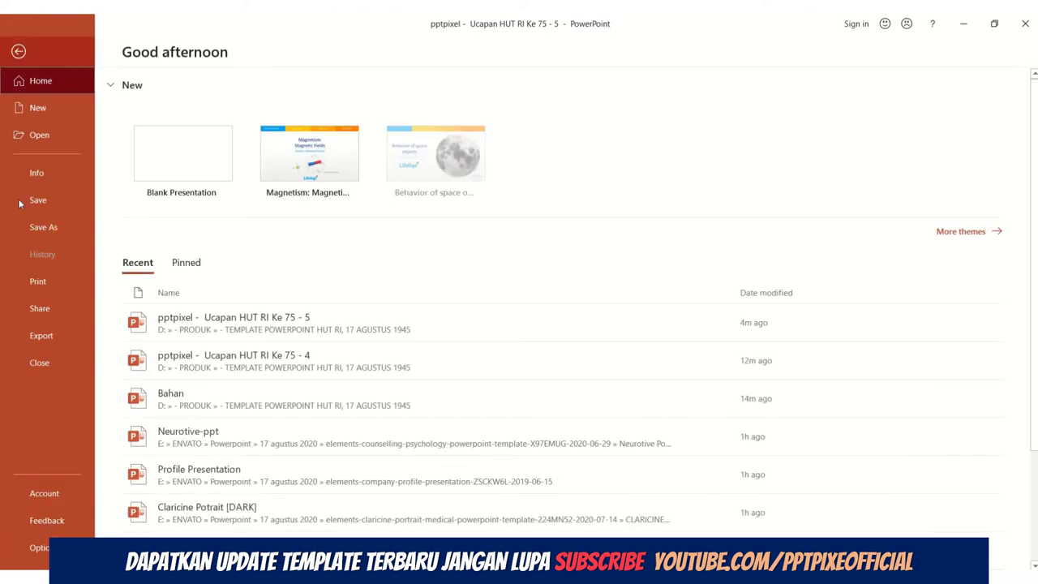
click(36, 335)
click(183, 144)
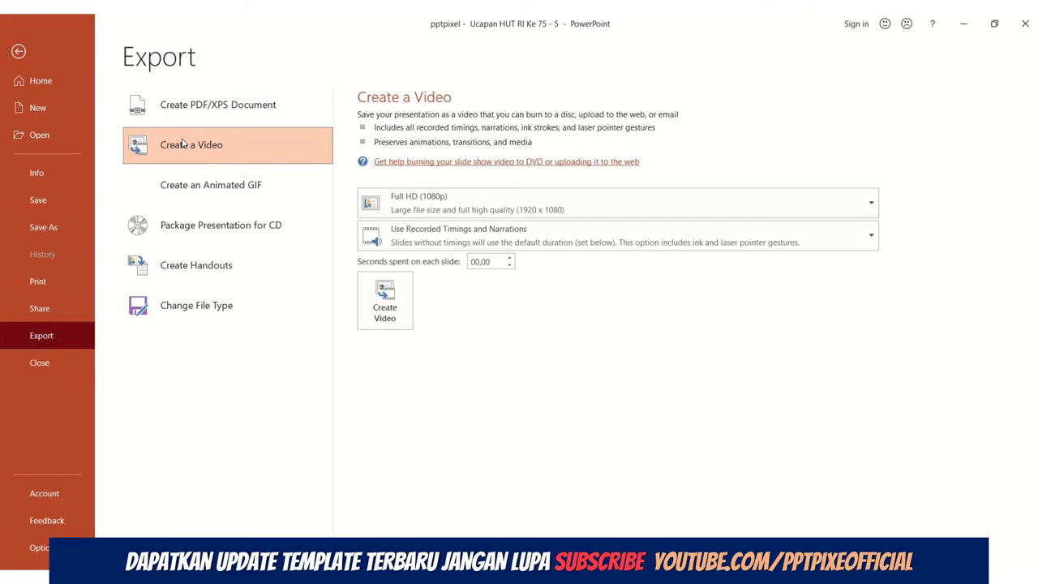
click(496, 260)
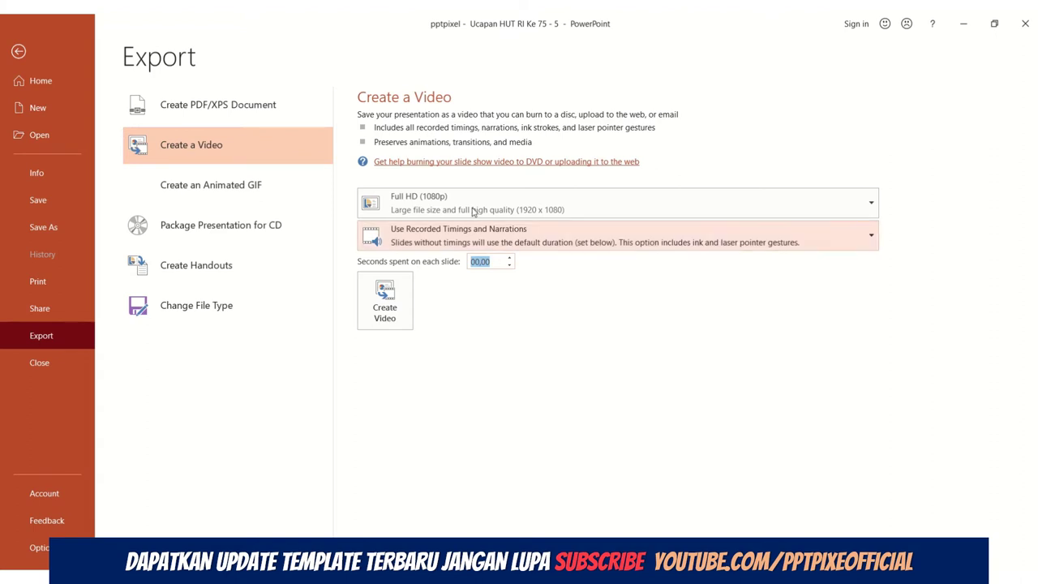
click(469, 205)
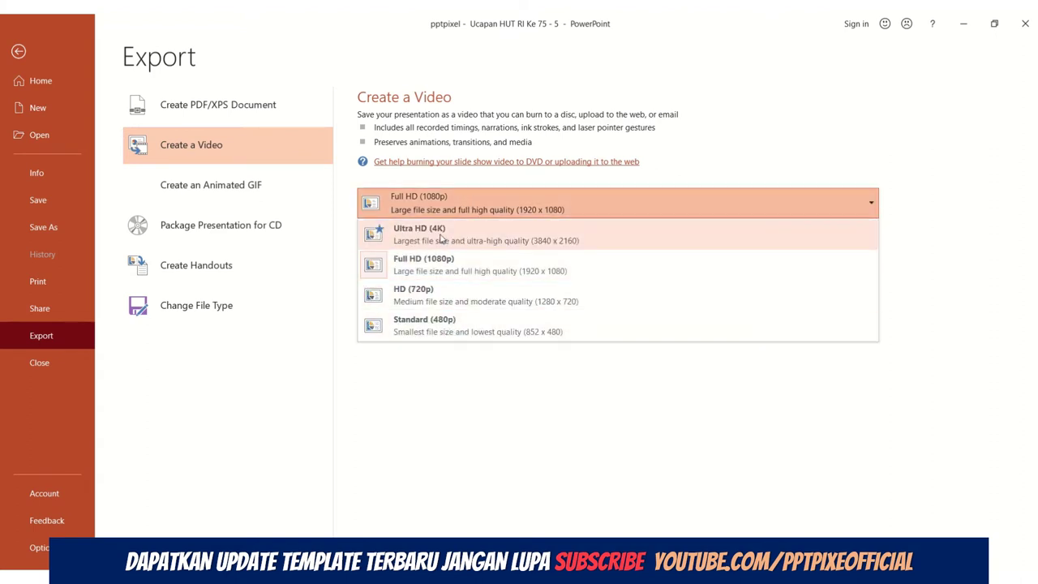
click(479, 375)
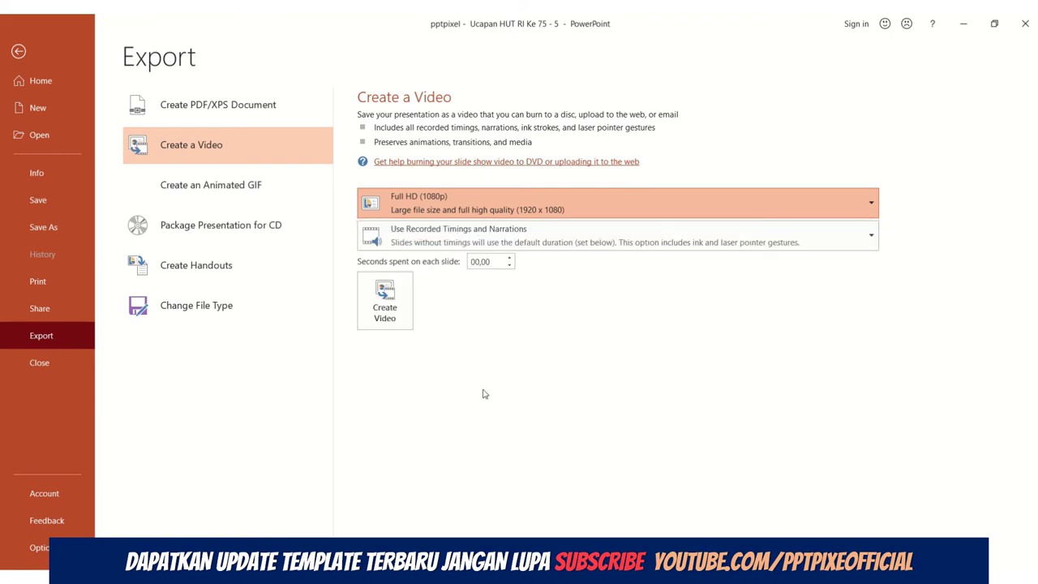
click(398, 292)
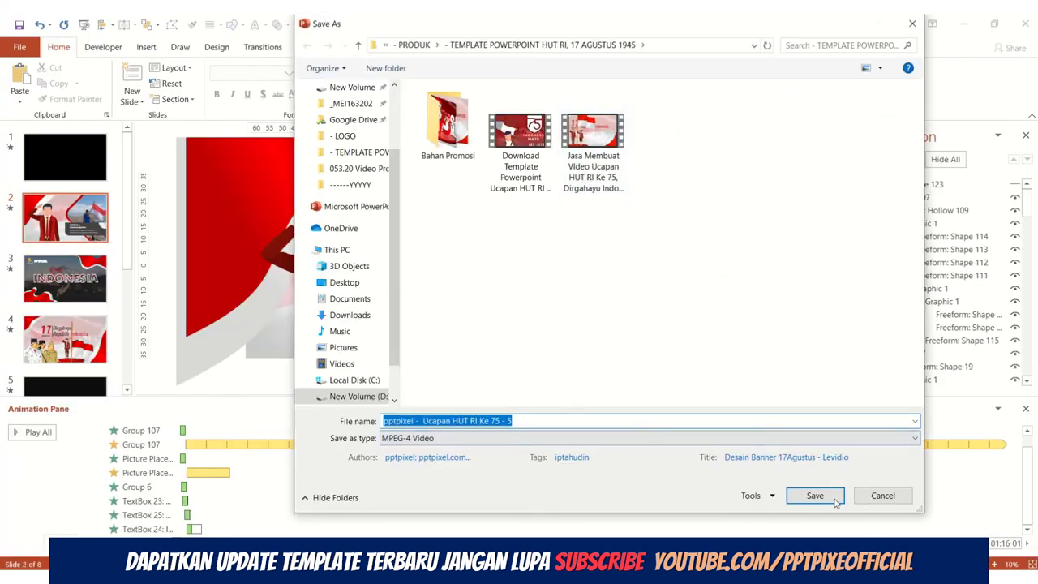
Save the exported MPEG-4 video into the template folder.
click(834, 500)
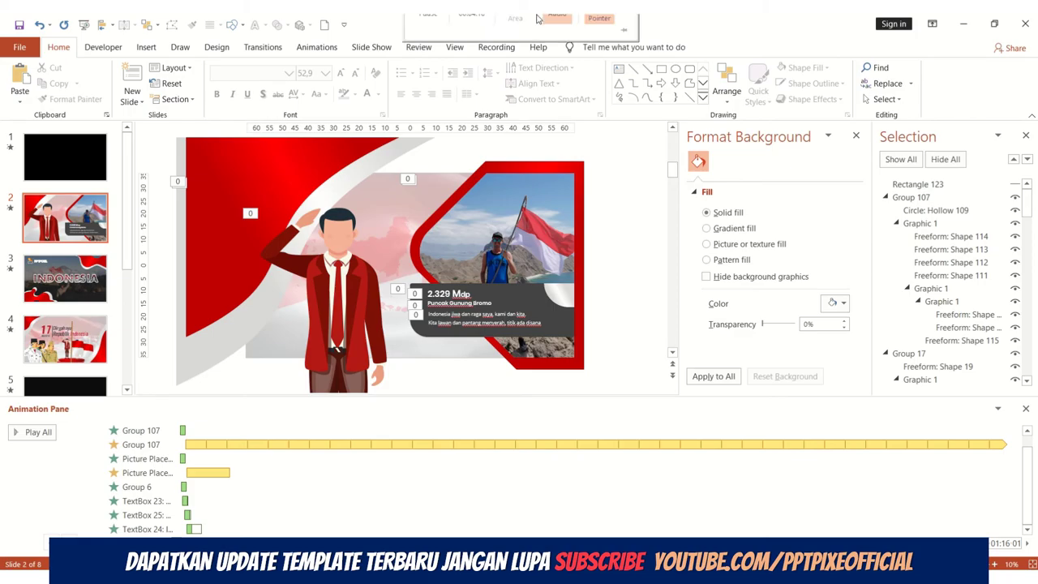
Play the slide show from slide 2, showing the saluting figure and Puncak Gunung Bromo caption.
key(shift+F5)
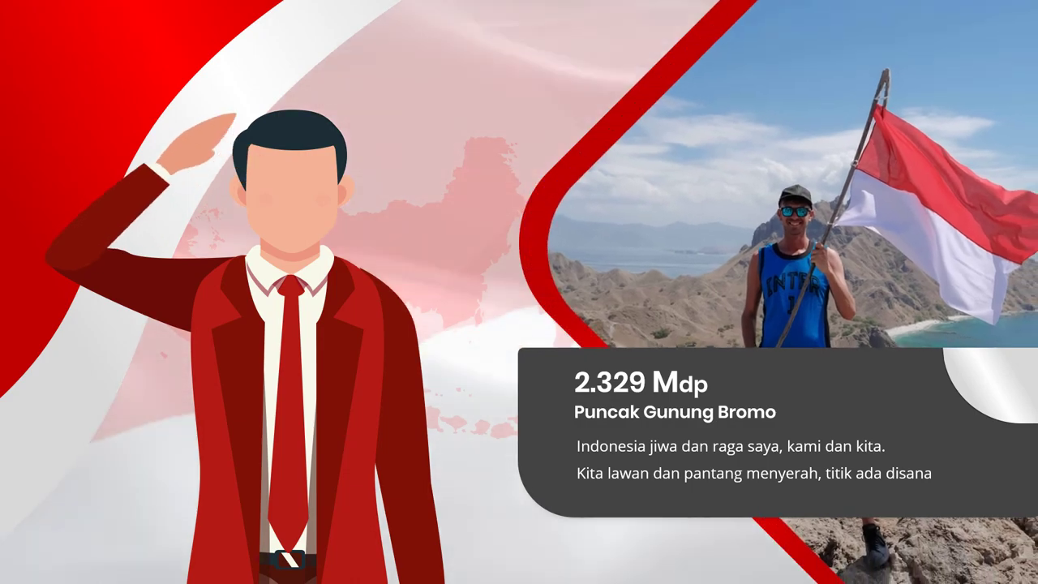
Advance the slide show to slide 3, the INDONESIA title slide with the PPTPIXEL logo.
key(Right)
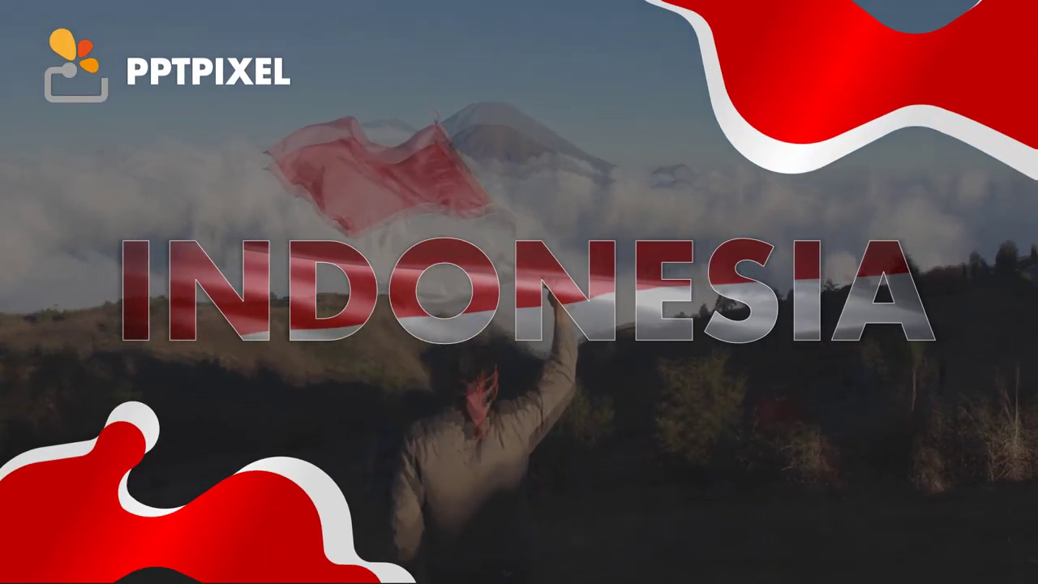